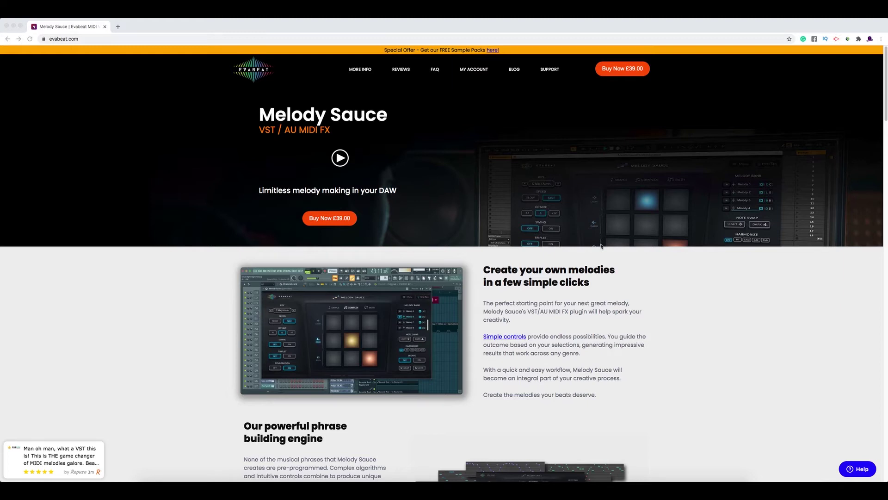
left_click(505, 305)
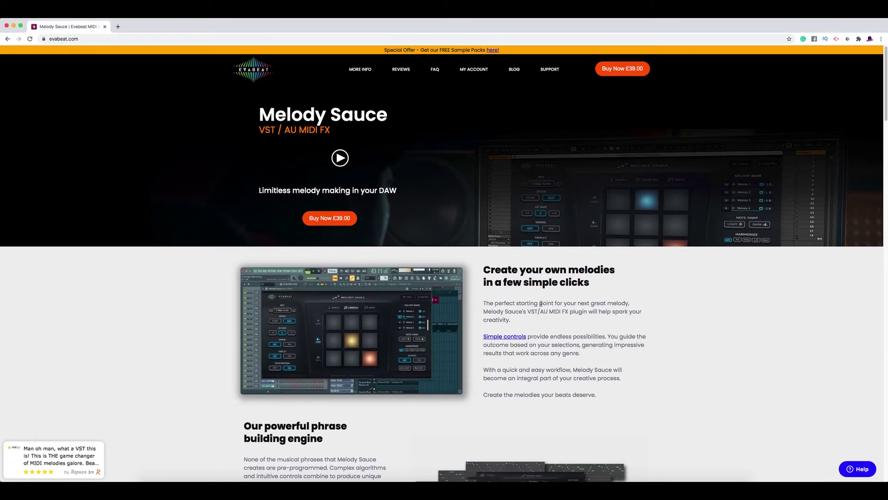
left_click_drag(525, 303, 643, 304)
left_click(642, 304)
left_click_drag(489, 303, 520, 319)
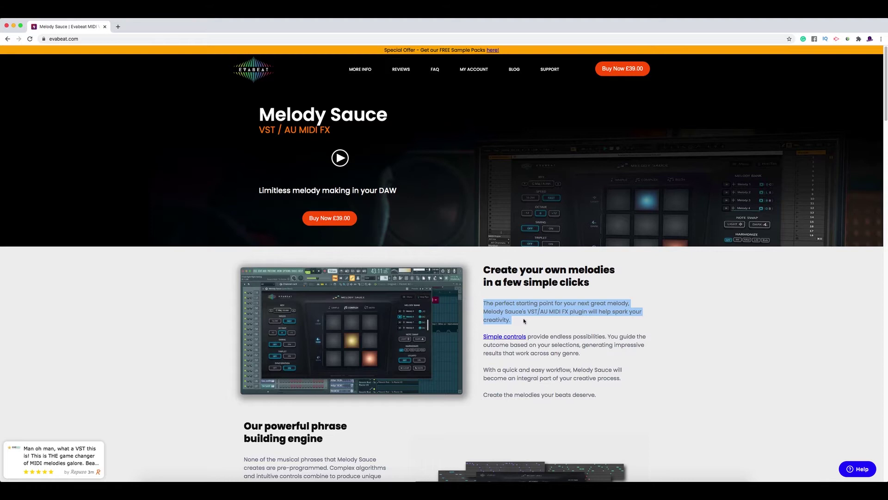
left_click(534, 327)
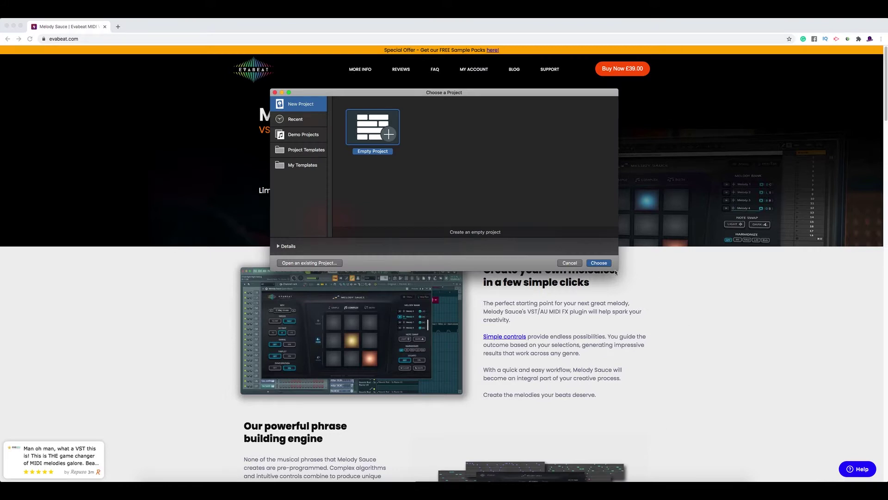
Step: Create an empty Logic Pro project with one software instrument track using Arcade
left_click(598, 263)
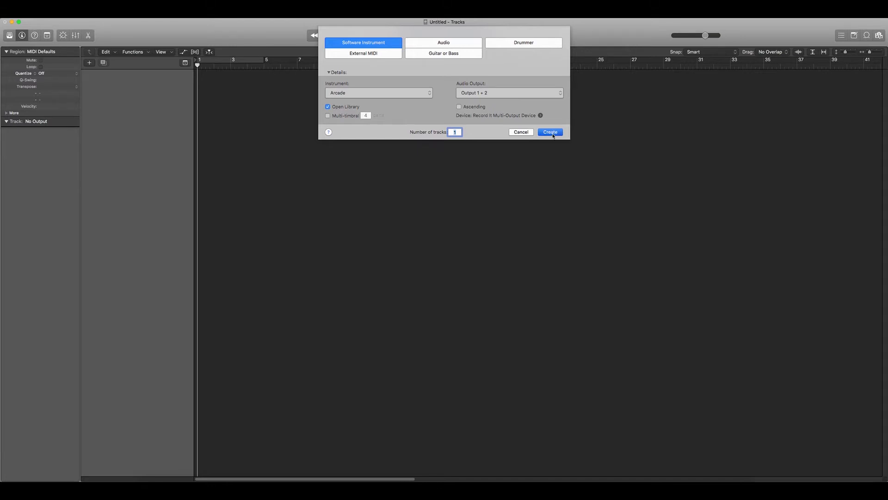
key("Return")
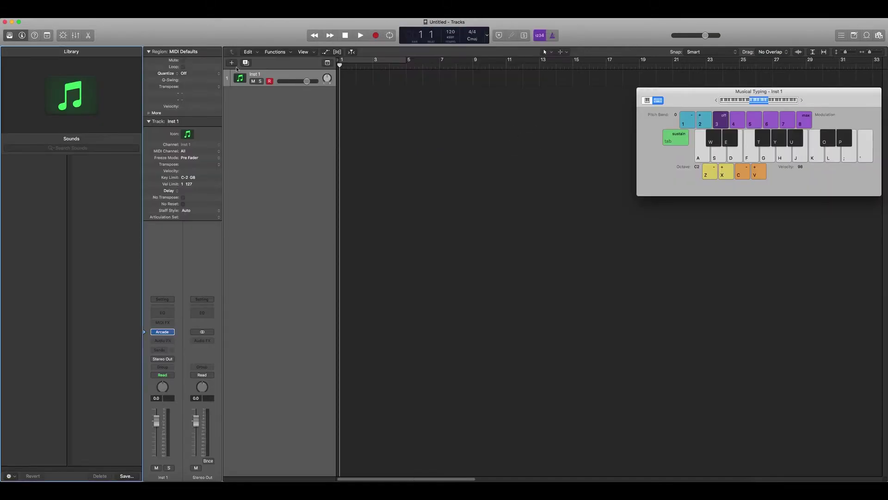
Step: Add another software instrument track with Default Patch as its instrument
key("alt+super+n")
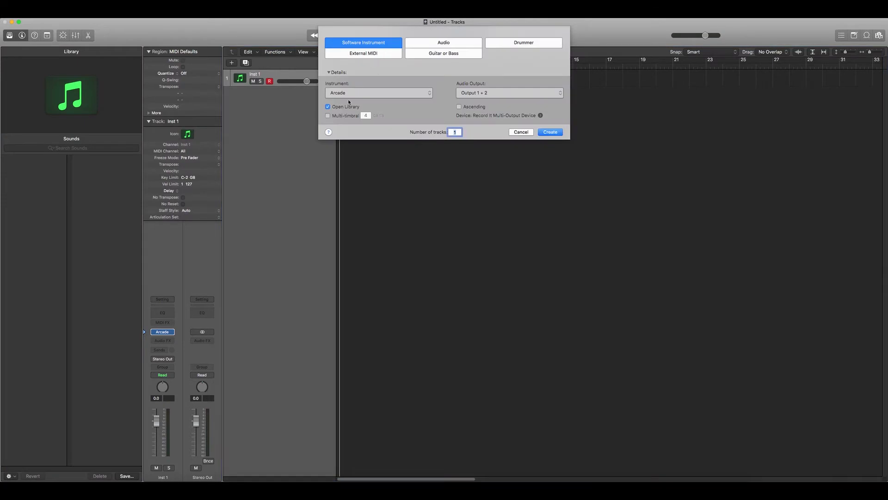
left_click(349, 94)
mouse_move(391, 261)
mouse_move(476, 270)
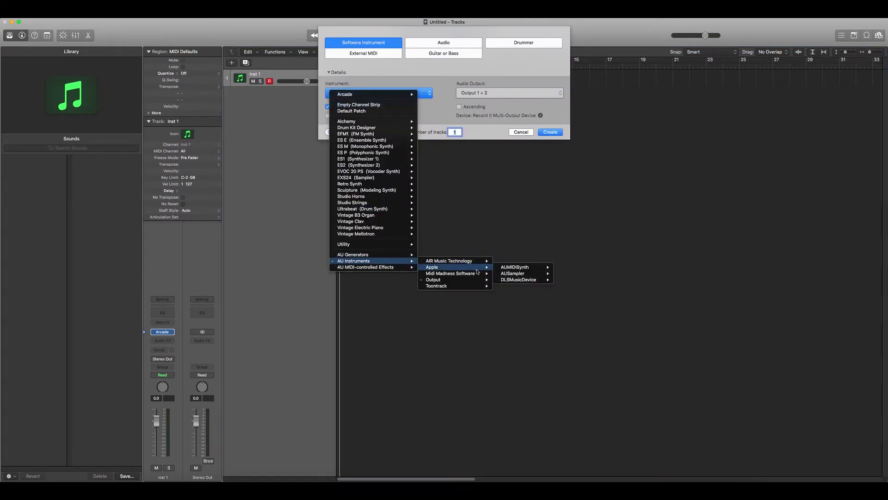
mouse_move(373, 140)
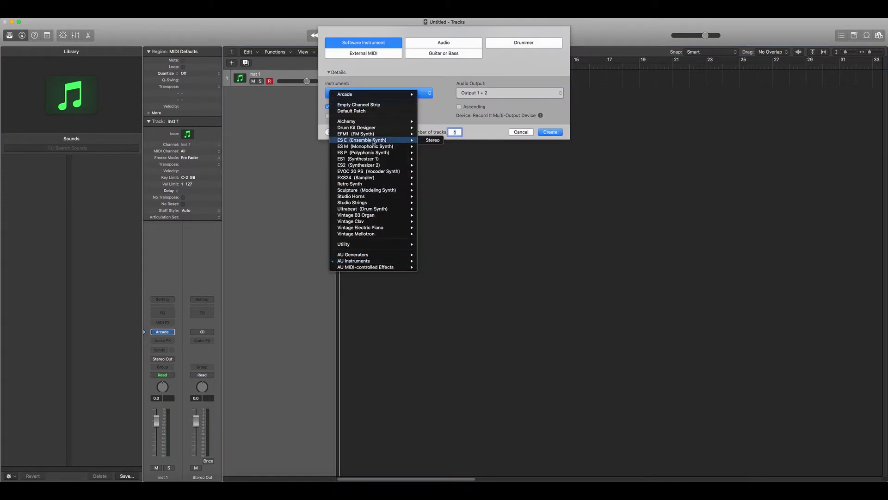
key("Escape")
left_click(363, 94)
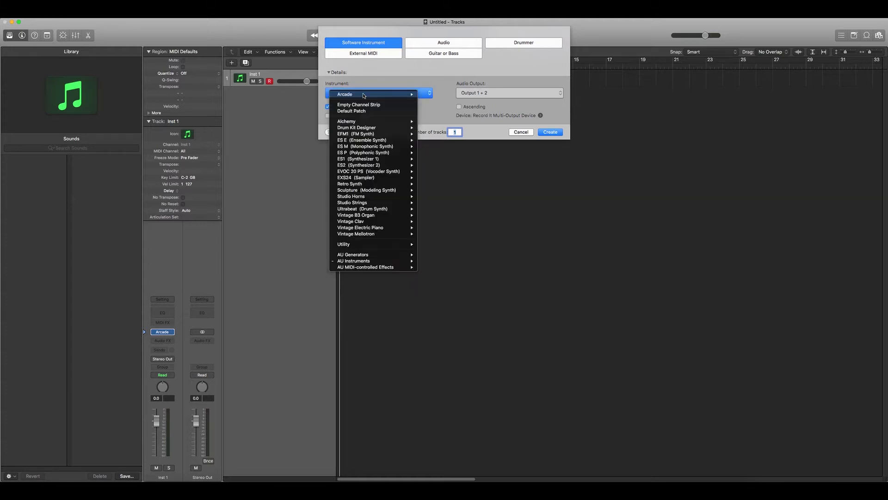
left_click(357, 112)
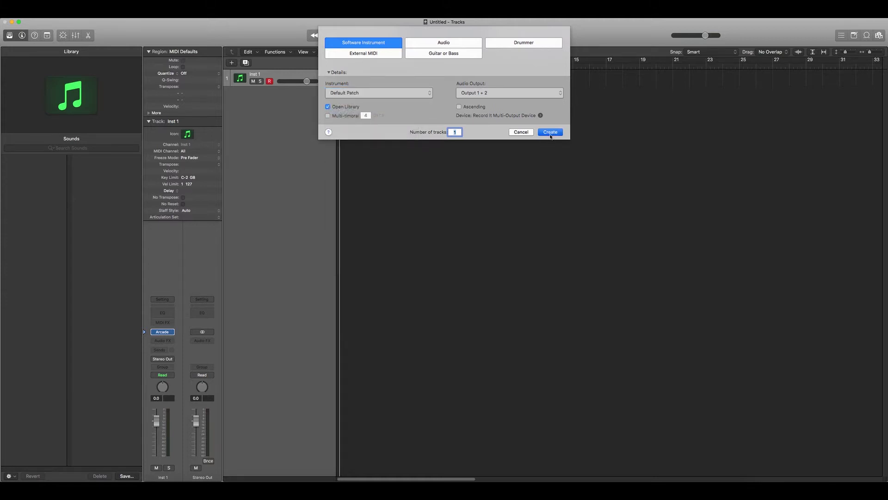
left_click(551, 133)
Step: Place the Classic Electric Piano track above Inst 1 and load the Grand Piano and Strings patch on Inst 1
left_click_drag(273, 94, 276, 74)
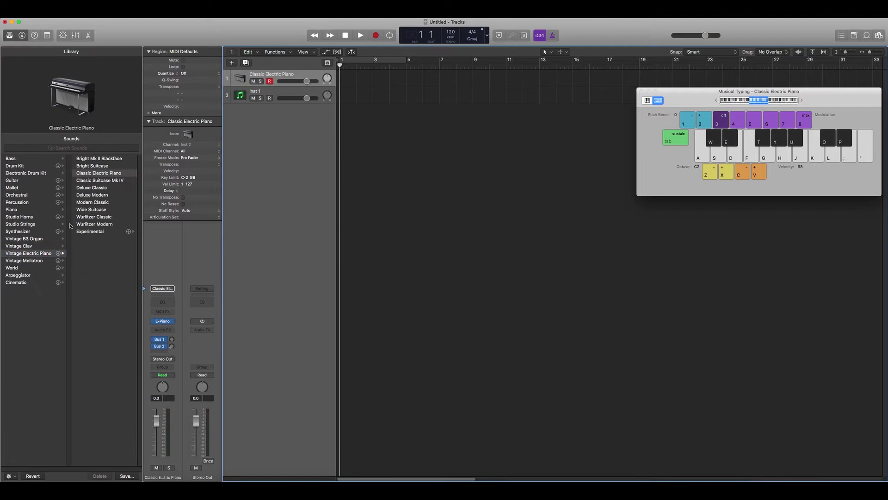
left_click(21, 210)
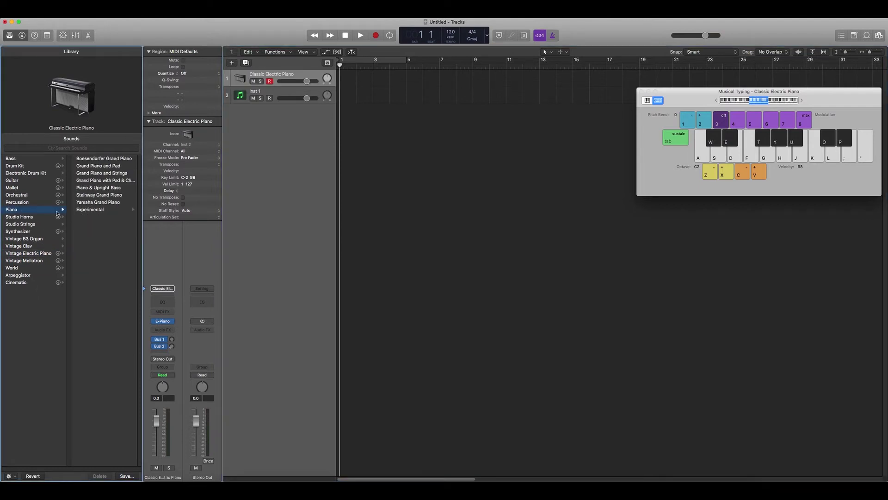
left_click(98, 174)
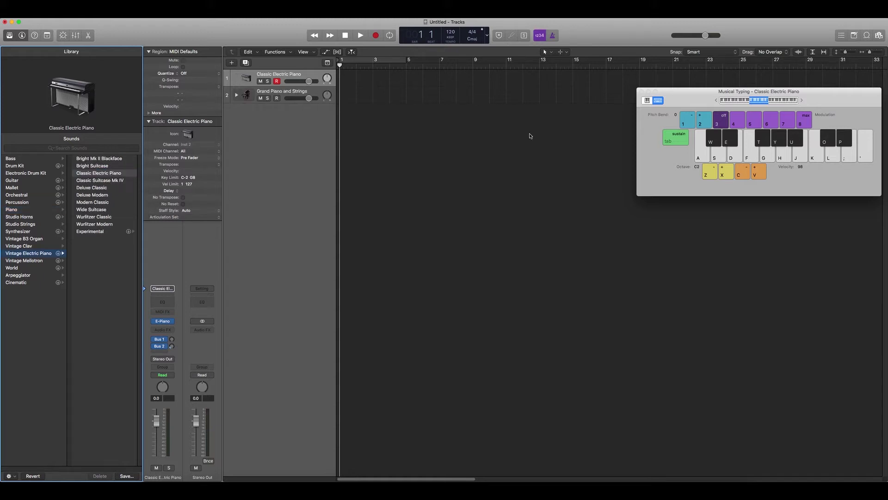
Step: Close the Musical Typing keyboard and show all files in the file browser
left_click(643, 92)
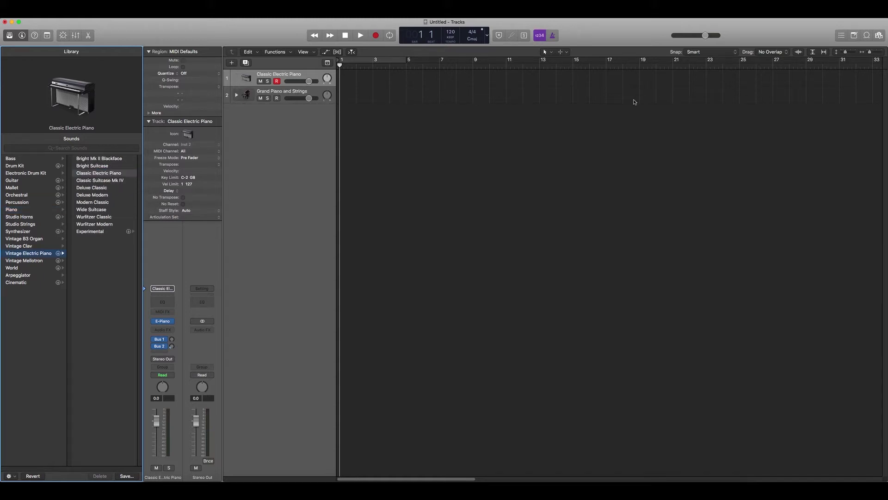
left_click(876, 39)
left_click(861, 54)
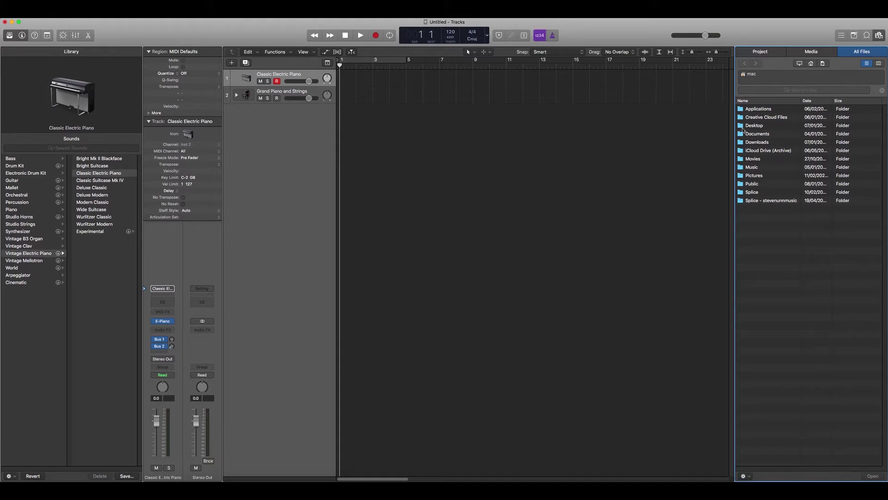
Step: In the Unison MIDI Chord Pack on the Desktop, open the Db Major - Bb Minor key's advanced Minor Progressions folder
double_click(744, 126)
double_click(742, 134)
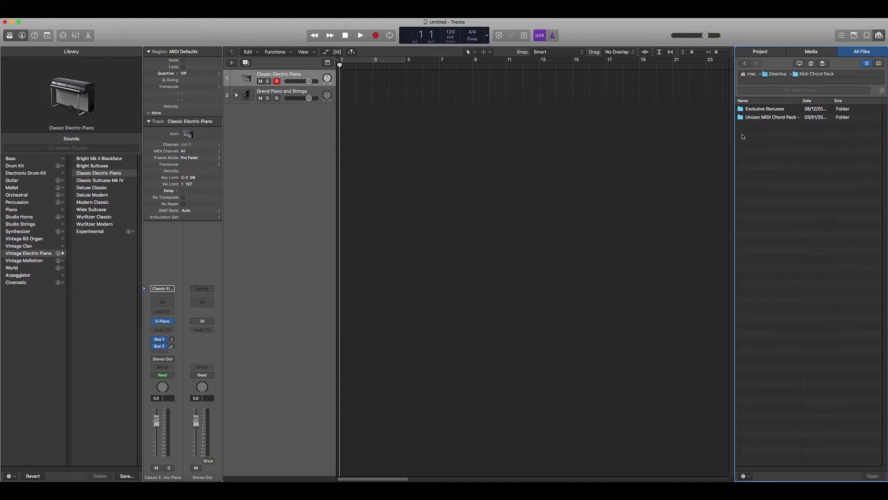
double_click(743, 119)
double_click(745, 110)
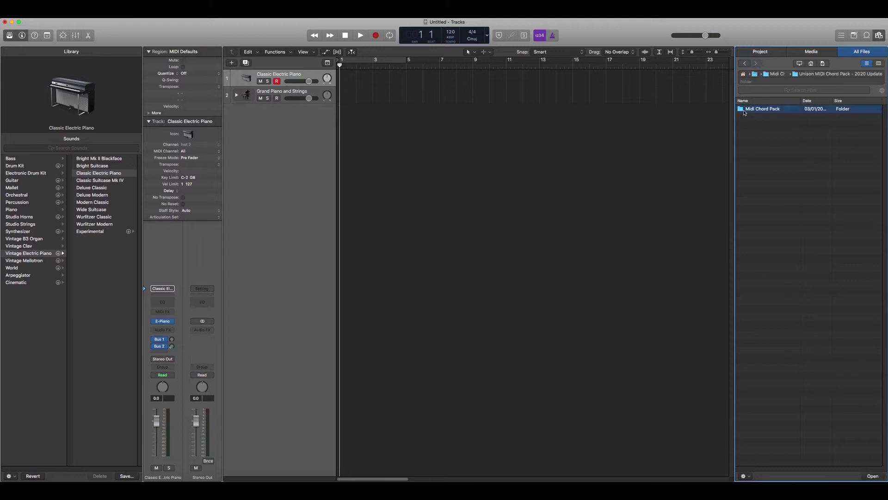
double_click(748, 119)
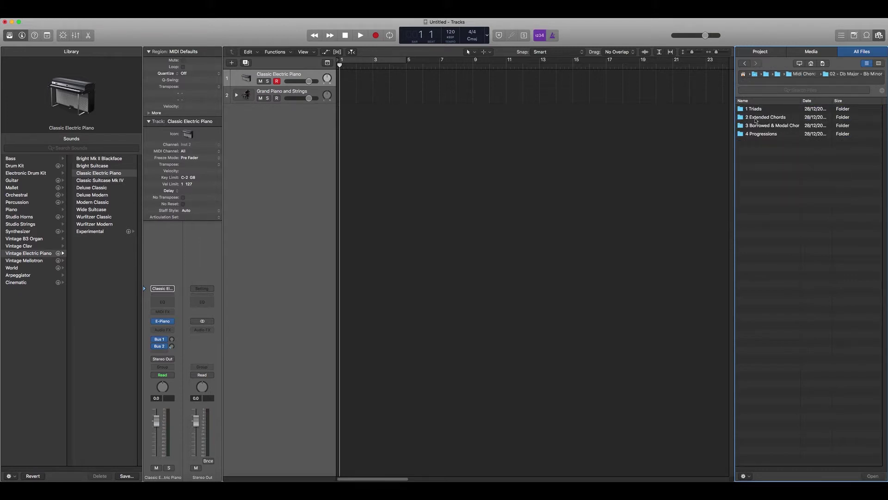
double_click(742, 136)
double_click(745, 118)
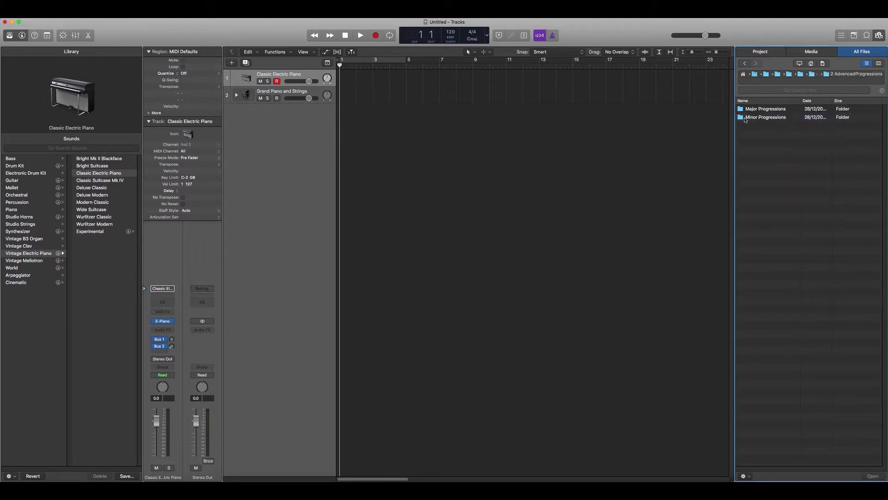
double_click(745, 118)
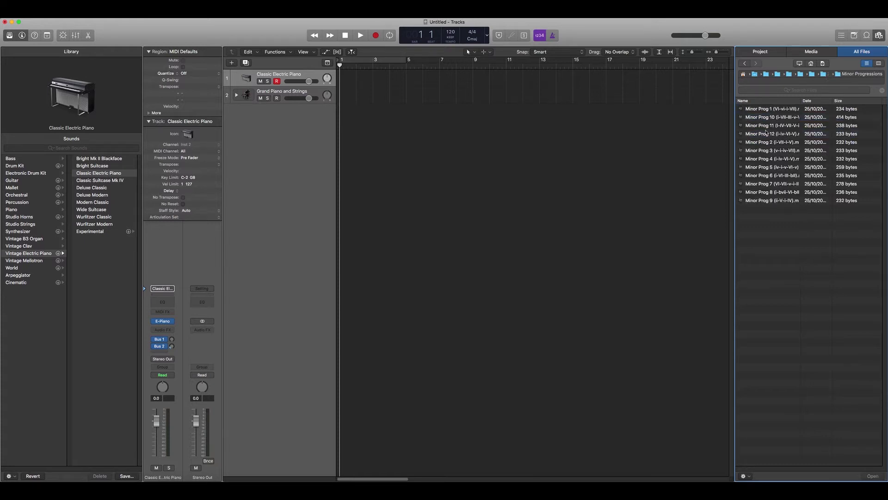
Step: Import Minor Prog 12 at bar 1 of the Grand Piano and Strings track without tempo information, and cycle over its region
left_click_drag(763, 134, 341, 96)
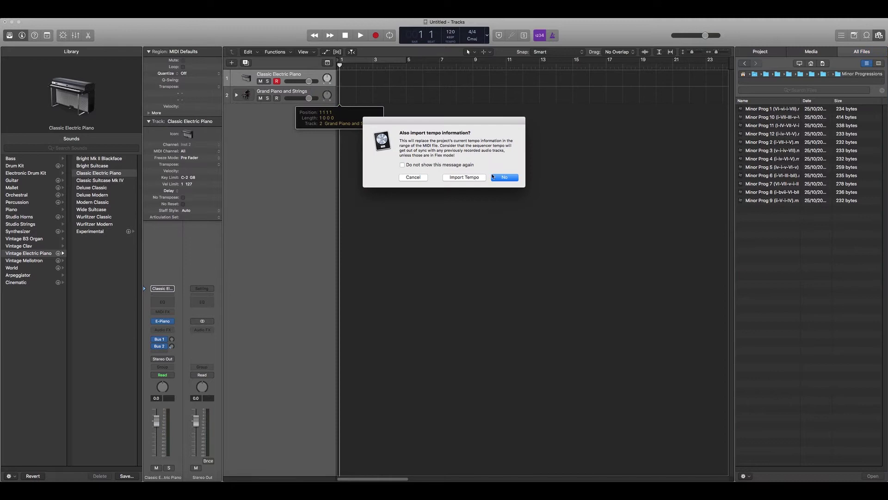
left_click(492, 176)
key("super+u")
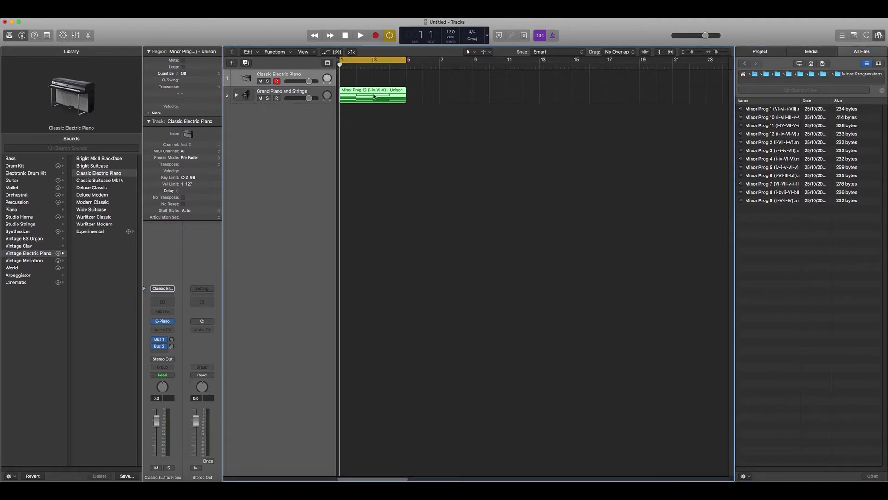
Step: Copy the chord region to bar 5, extend the cycle range to bar 9 and play the progression back
left_click_drag(379, 97, 446, 98)
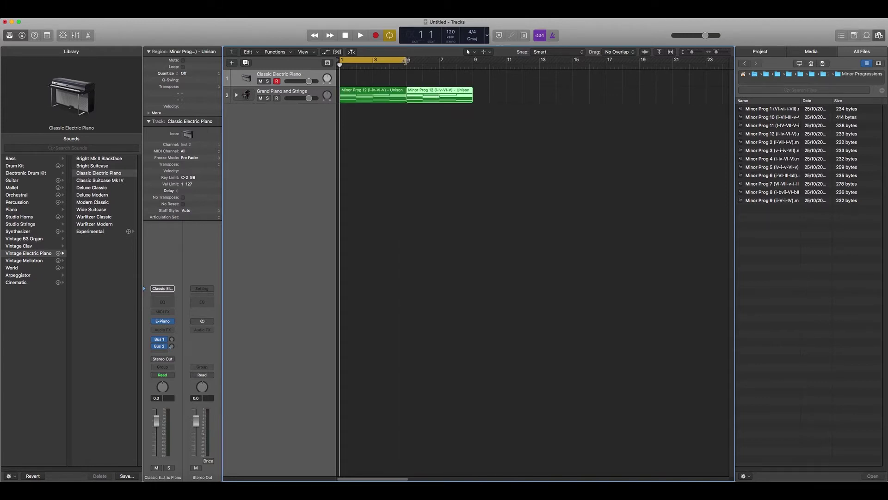
left_click_drag(402, 63, 472, 65)
key("space")
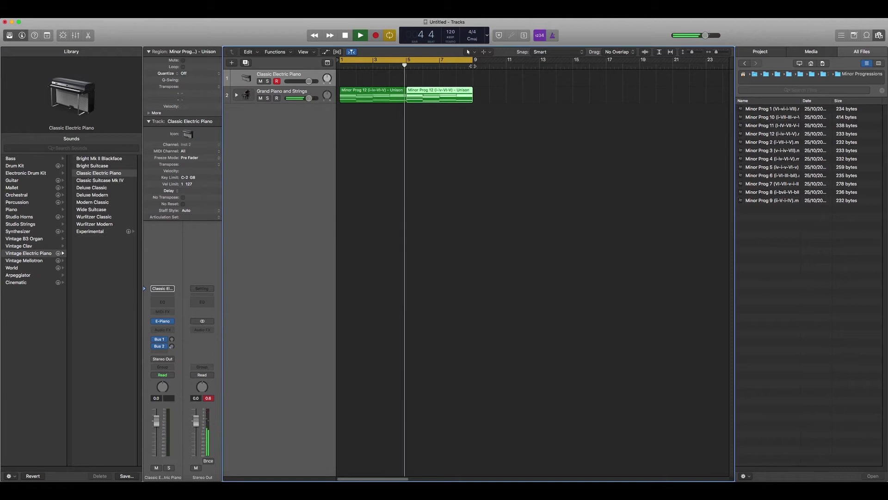
key("space")
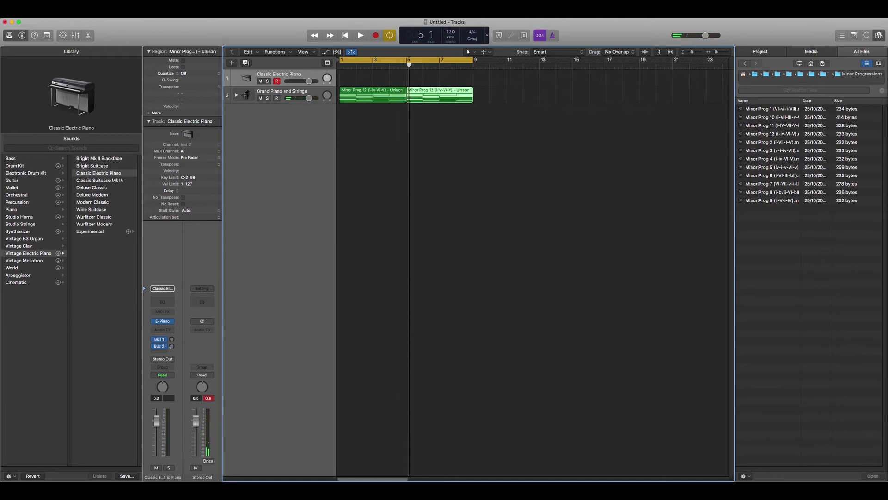
Step: Move the Classic Electric Piano track below Grand Piano and Strings and insert Evabeat's Melody Sauce as its MIDI effect
left_click_drag(287, 78, 287, 97)
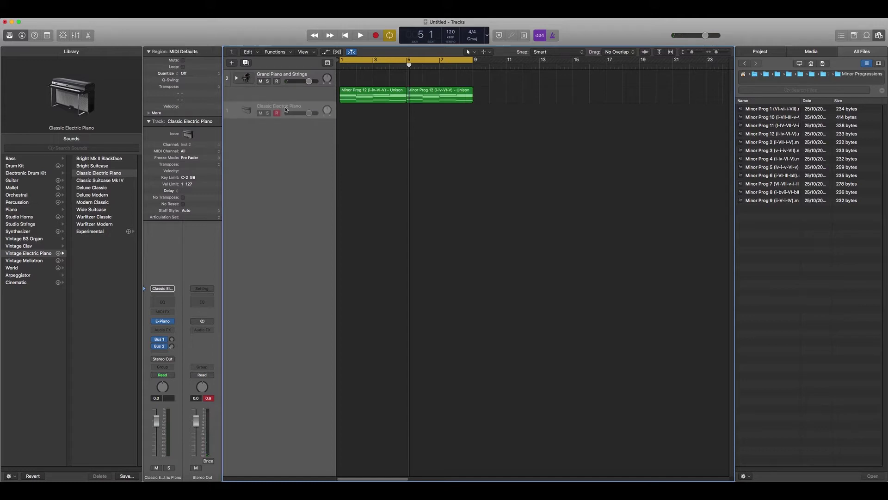
left_click(172, 346)
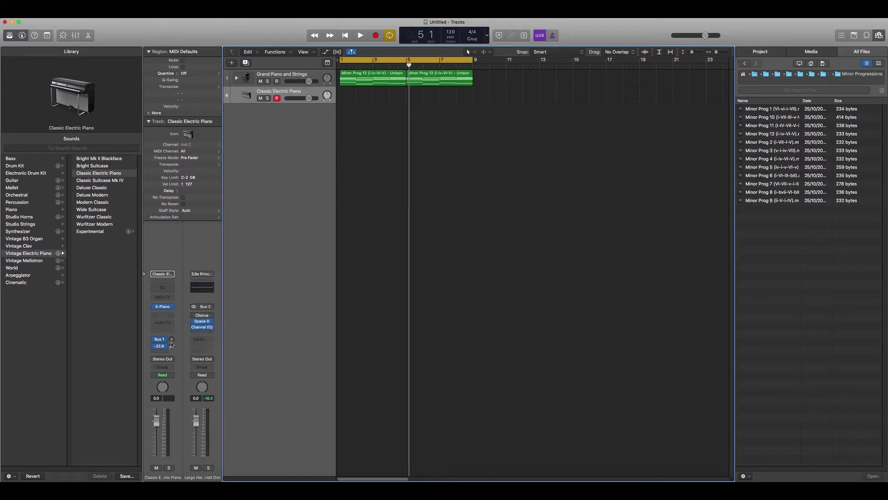
left_click_drag(171, 343, 174, 340)
left_click(170, 298)
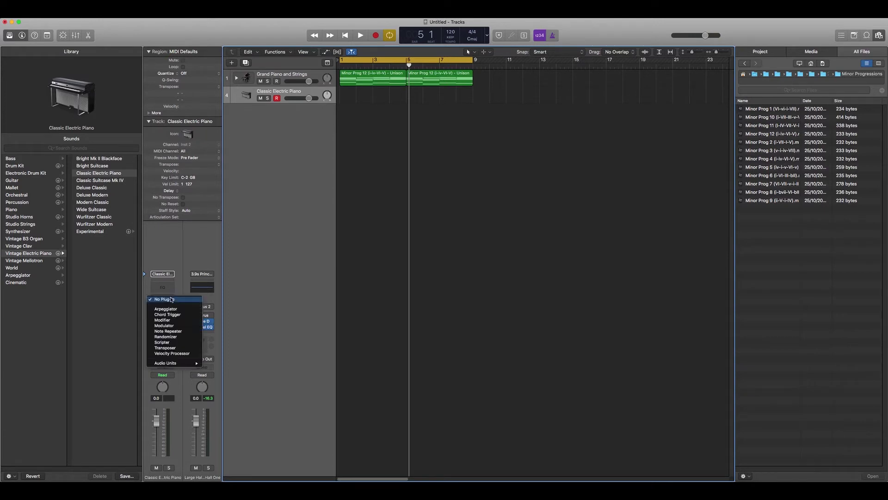
mouse_move(191, 364)
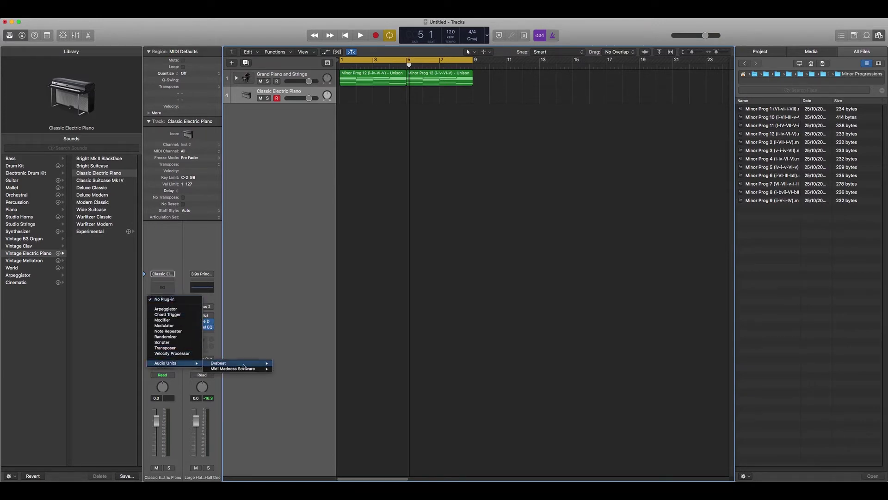
mouse_move(244, 365)
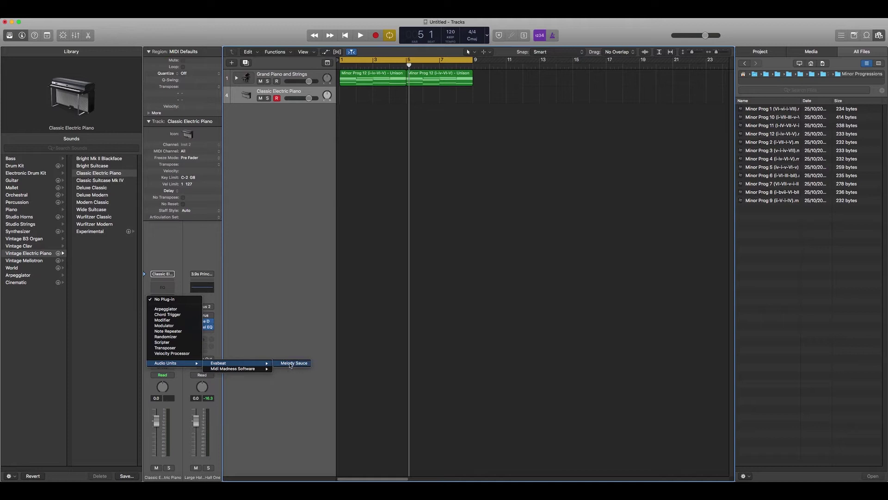
left_click(290, 364)
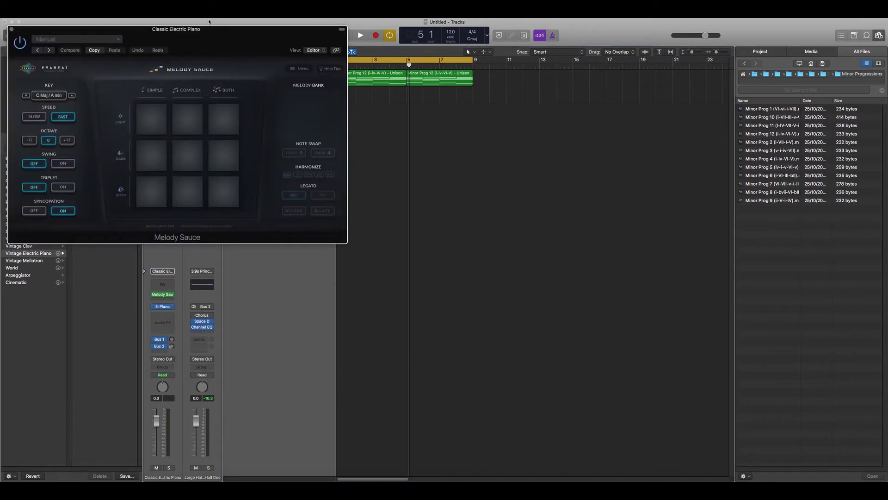
left_click_drag(211, 38, 281, 160)
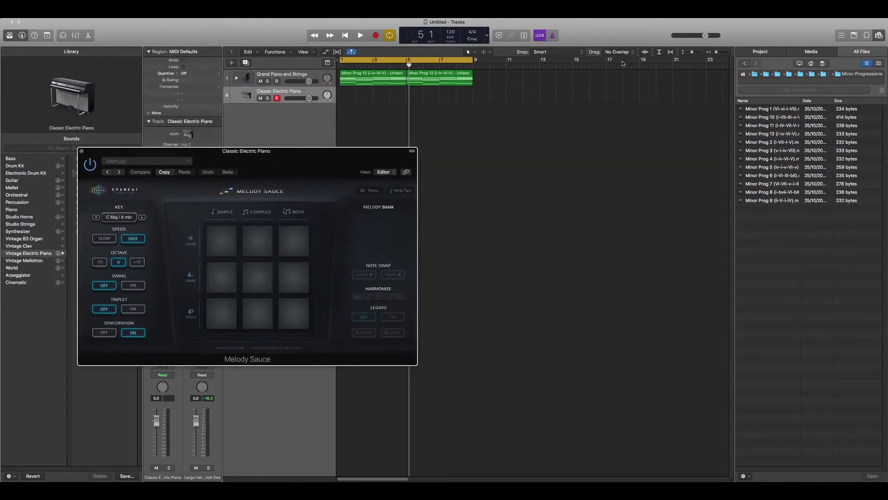
Step: Go back up to the chord pack's Progressions folder to check the key, and set Melody Sauce's key to Db Maj / Bb min
left_click(840, 75)
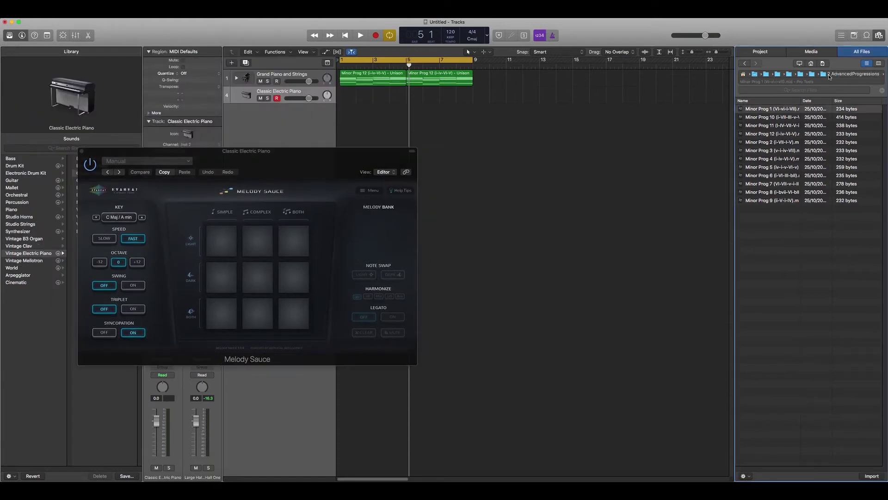
left_click(828, 75)
left_click(820, 75)
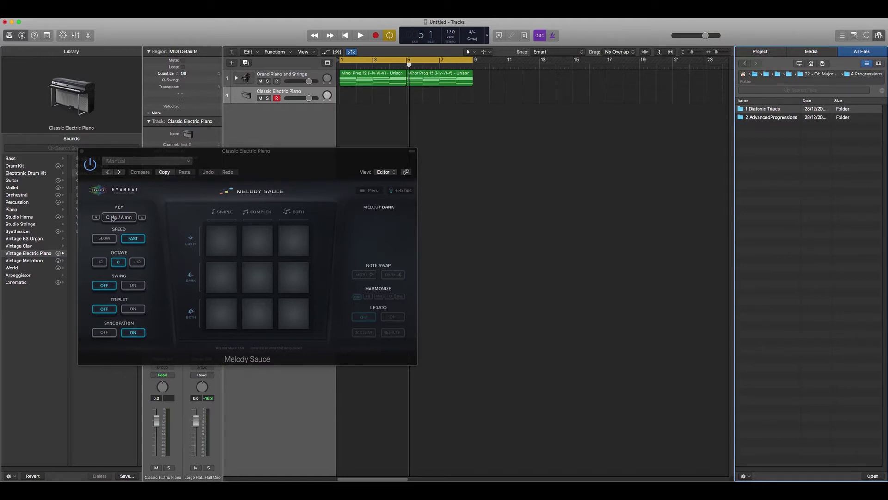
left_click(114, 216)
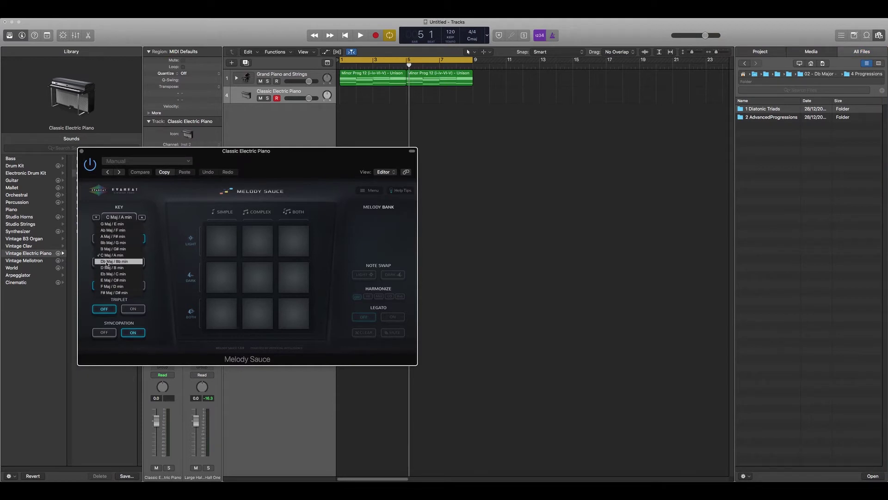
left_click(107, 262)
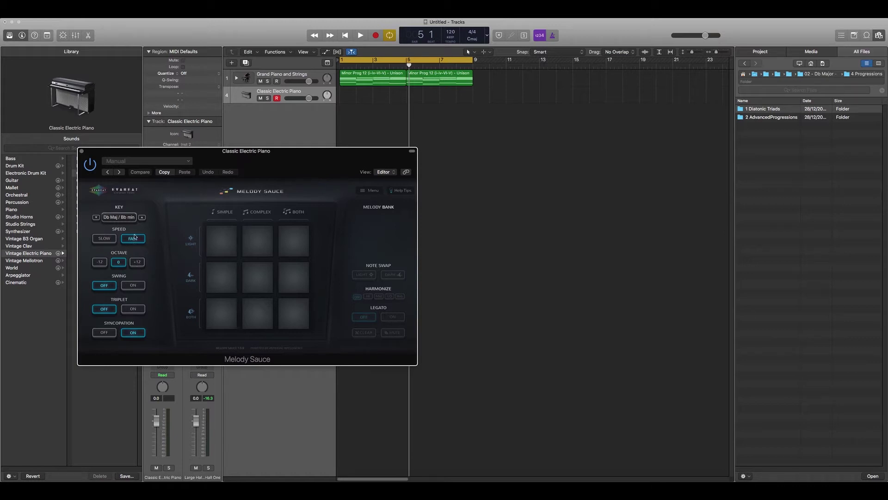
Step: Set Melody Sauce's speed to Slow and its octave to +12, with swing and triplet off
left_click(106, 238)
left_click(129, 240)
left_click(101, 262)
left_click(137, 263)
left_click(111, 286)
left_click(132, 309)
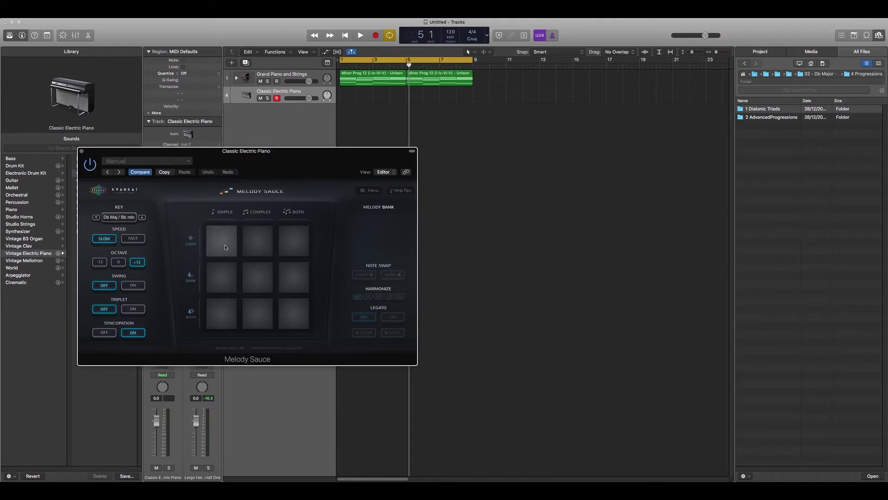
Step: Generate a Simple, Light melody, play it with the chords and lower the Grand Piano and Strings track volume
left_click(225, 246)
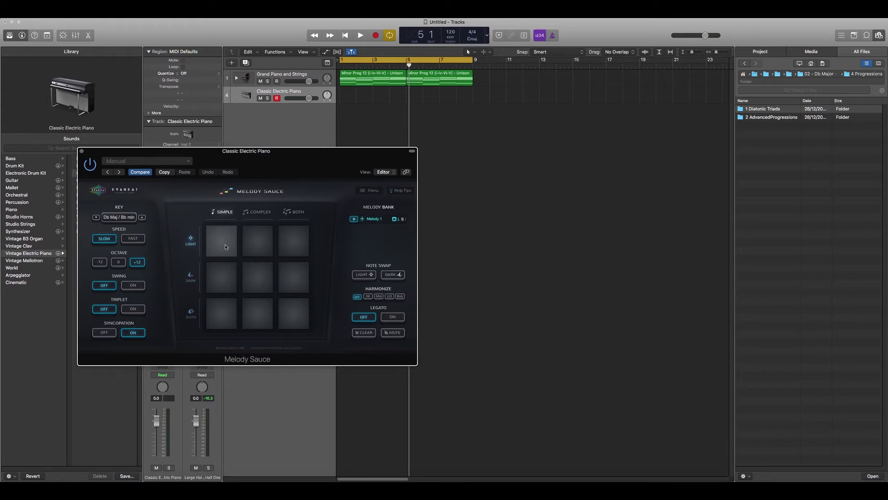
key("space")
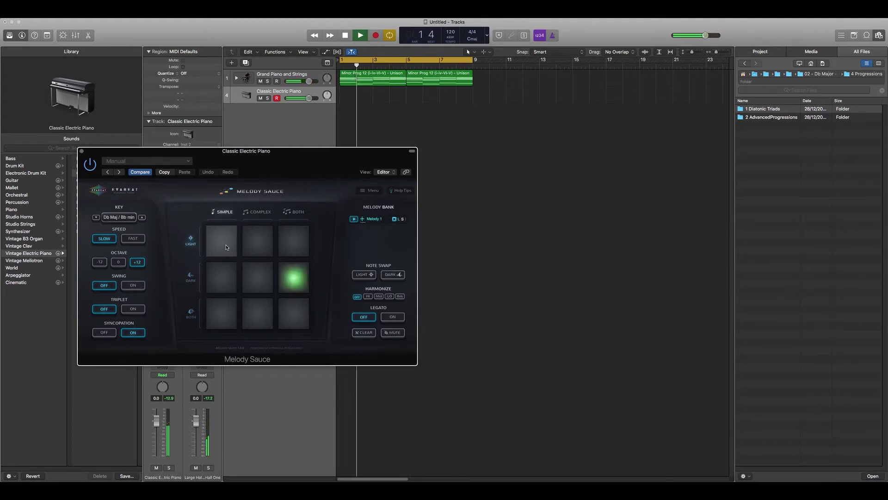
mouse_move(309, 81)
left_mouse_down()
mouse_move(293, 84)
mouse_move(302, 82)
left_mouse_up()
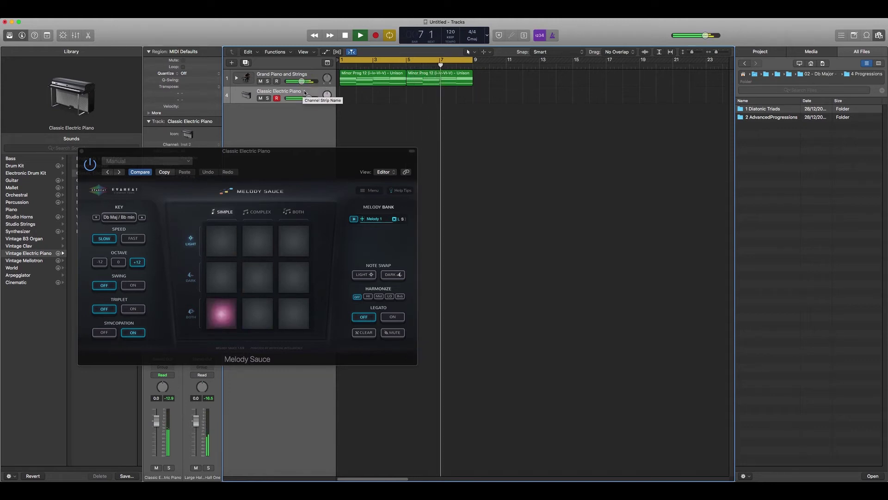
key("space")
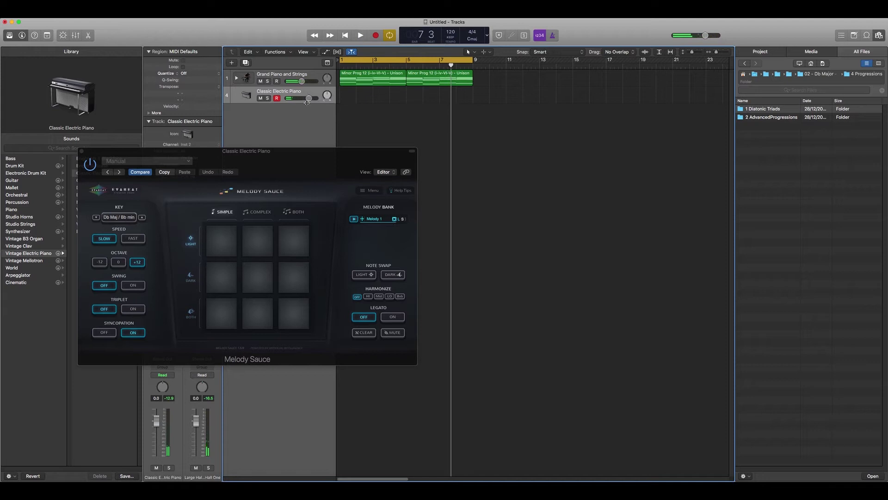
Step: Generate a second Simple, Light melody, audition it with the chords and turn Legato on
left_click(221, 247)
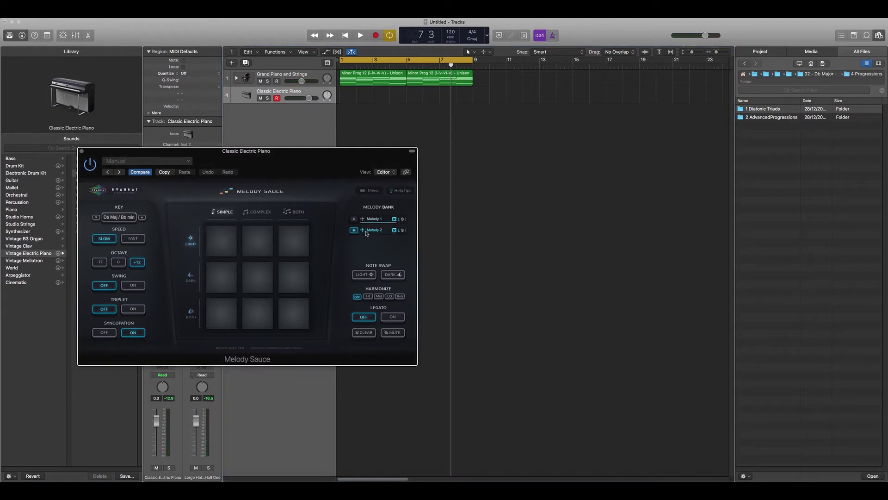
key("space")
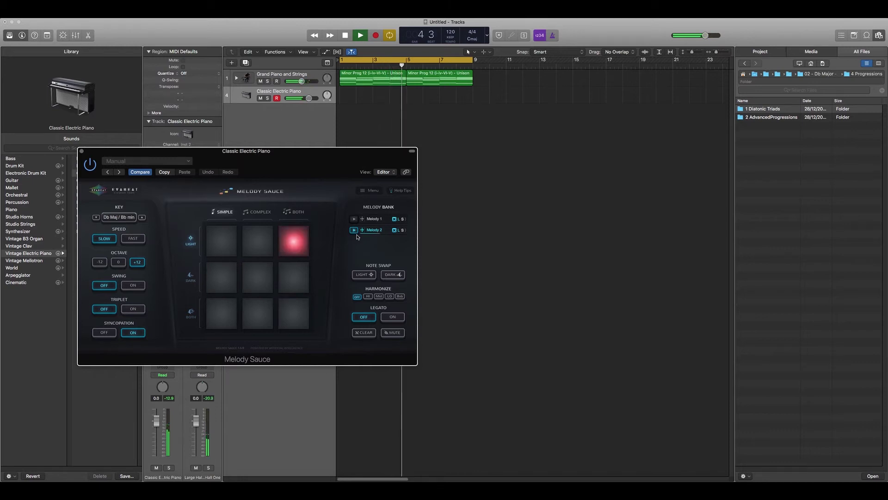
key("space")
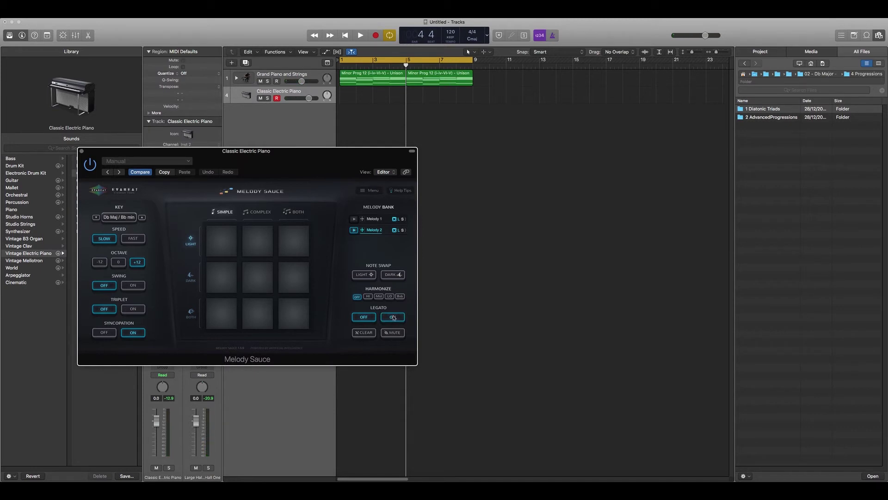
left_click(393, 317)
key("space")
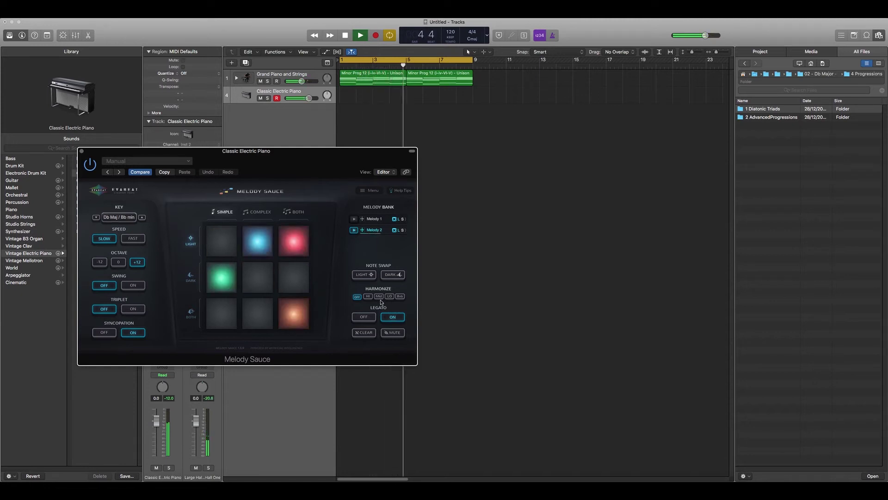
key("space")
Step: Audition Melody Sauce's different Harmonize options over the chords and return Harmonize to Off
left_click(380, 297)
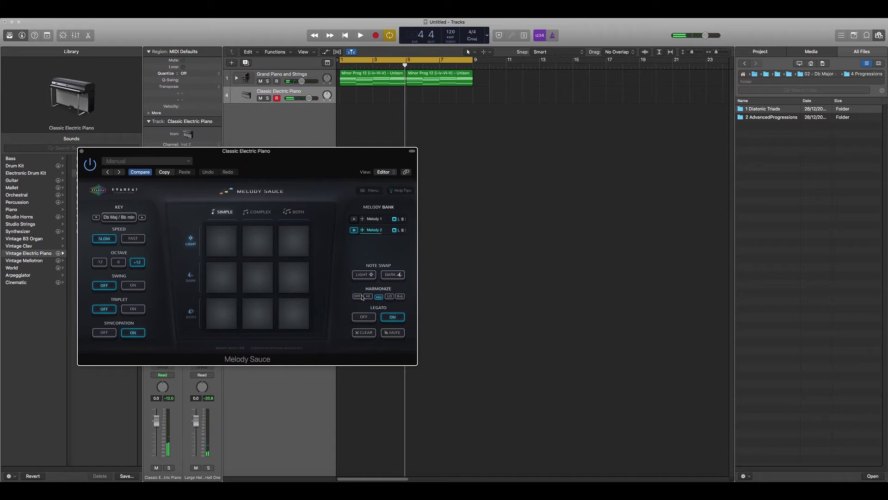
key("space")
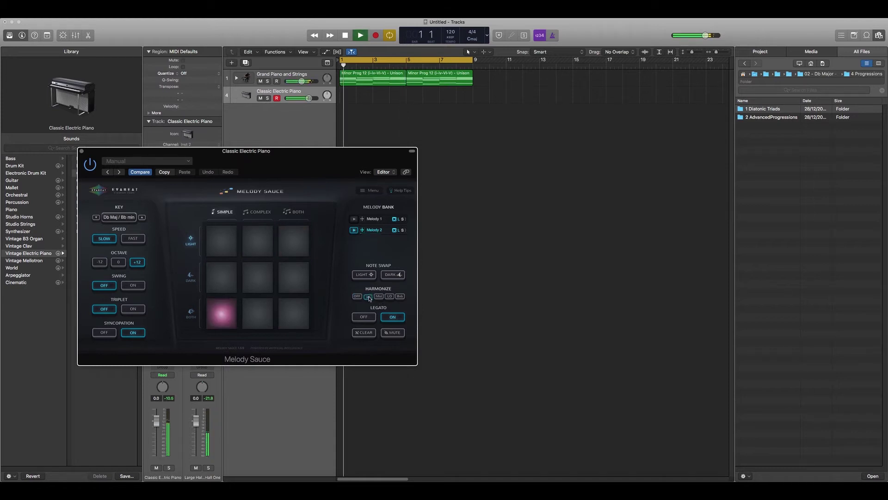
left_click(379, 297)
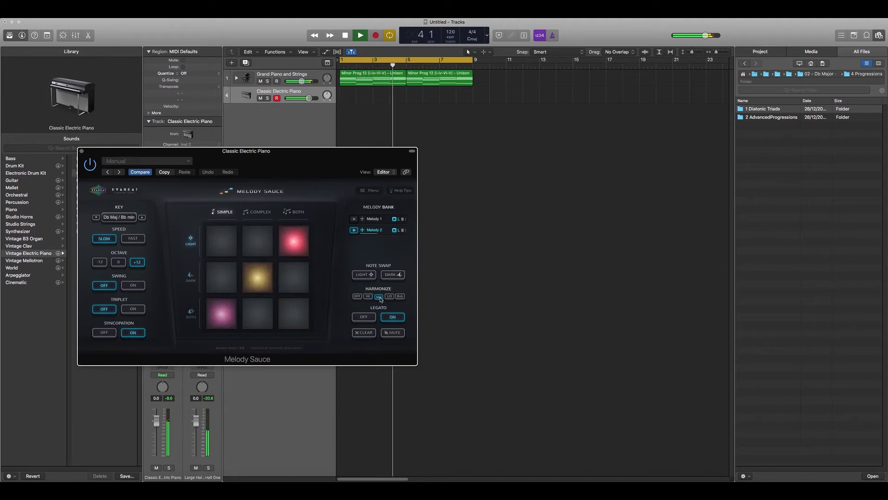
left_click(391, 298)
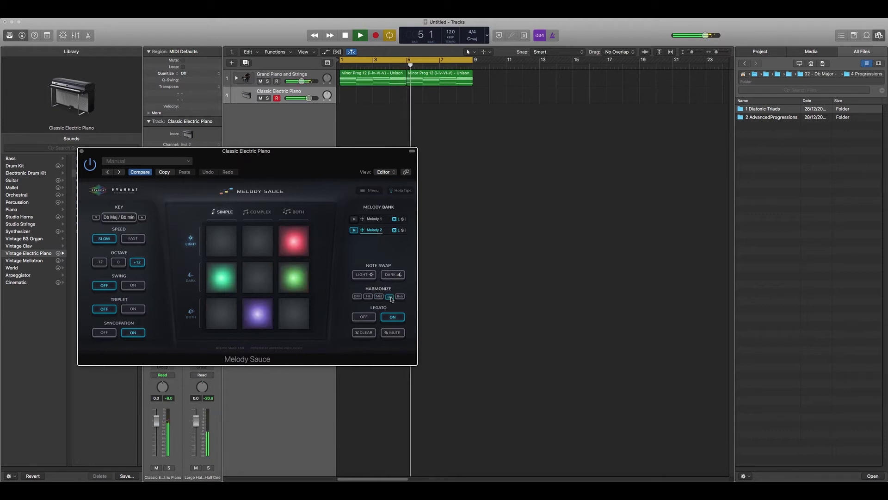
left_click(400, 297)
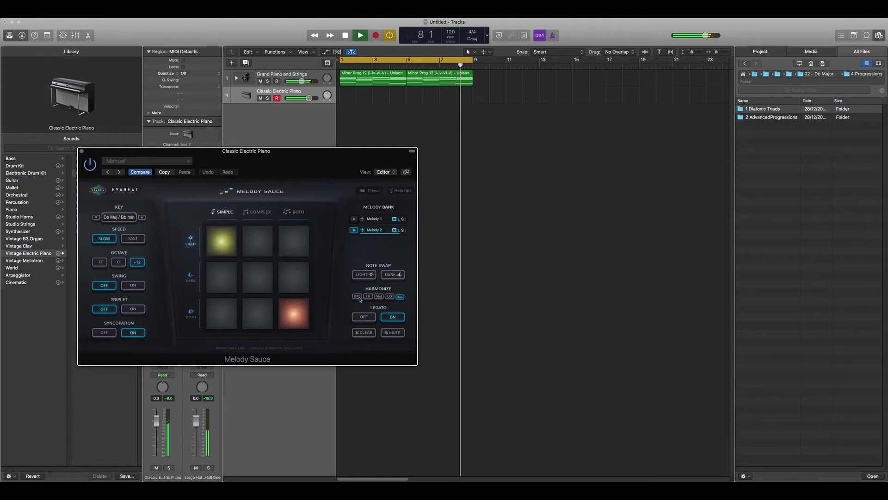
left_click(356, 297)
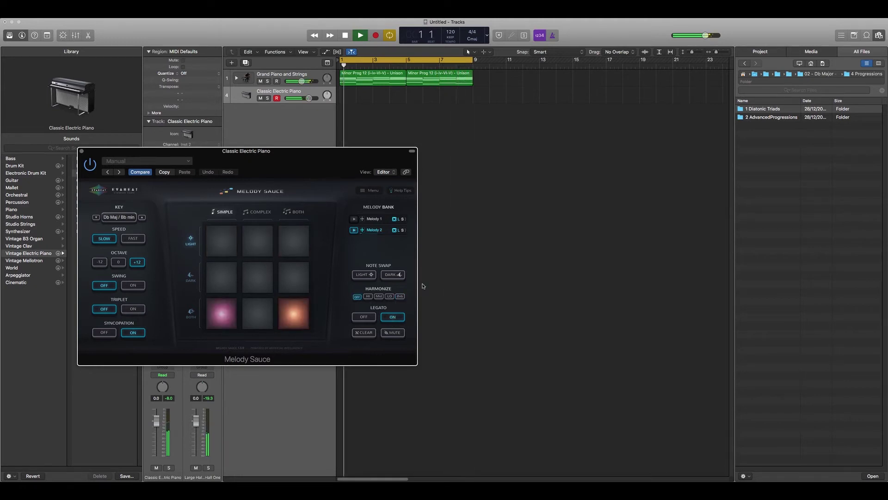
key("space")
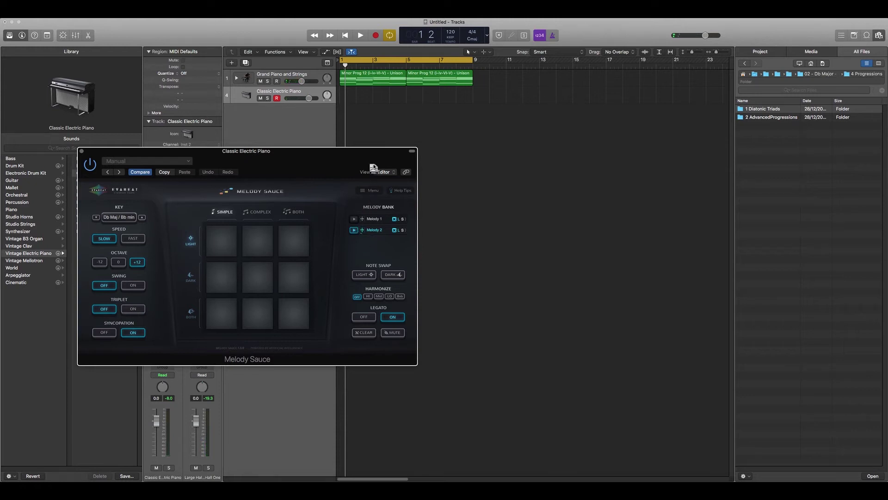
Step: Place Melody 2 at bar 1 of the Classic Electric Piano track without importing tempo, and close the Melody Sauce window
left_click_drag(372, 168, 341, 93)
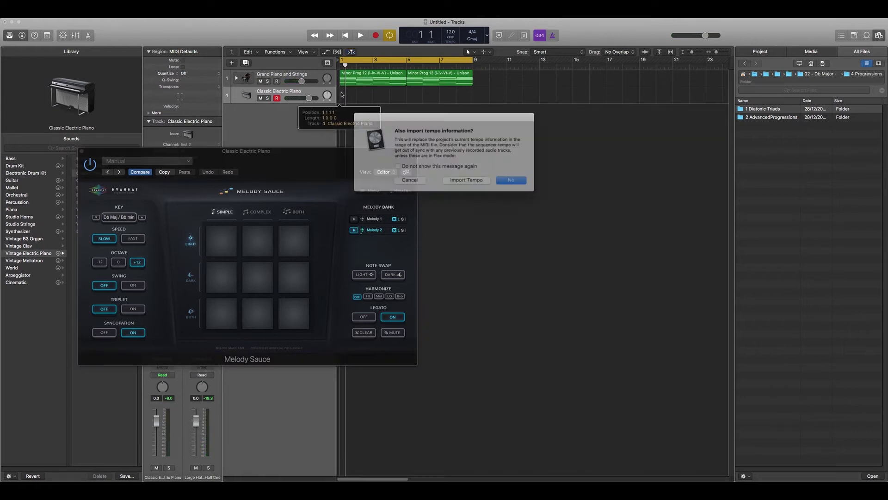
left_click(504, 177)
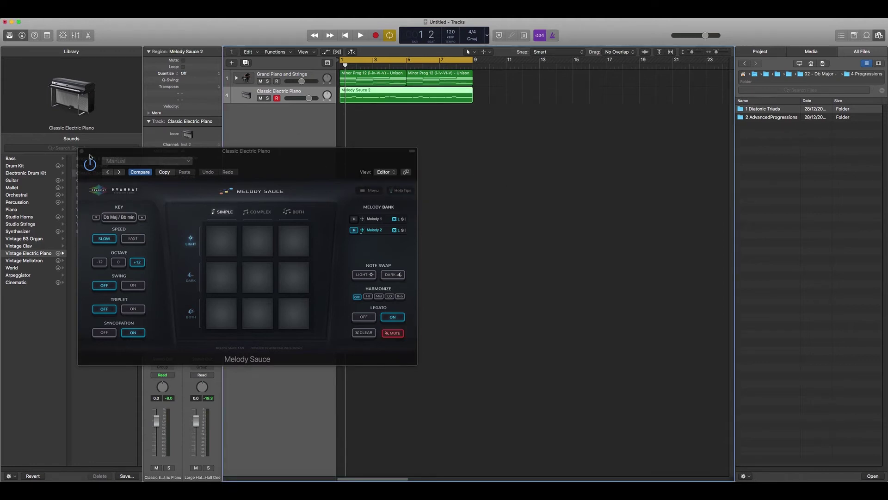
left_click(82, 152)
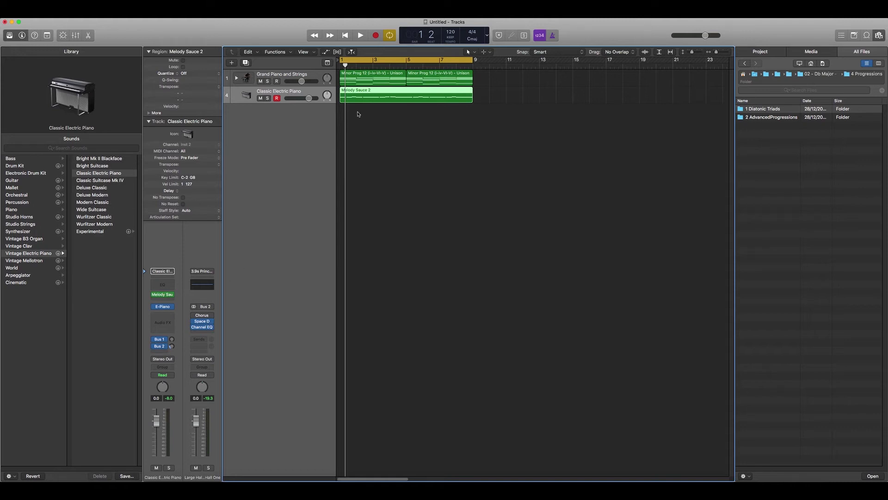
Step: Open the Melody Sauce 2 region in the Piano Roll, enlarge the editor, and hide the file browser
double_click(357, 99)
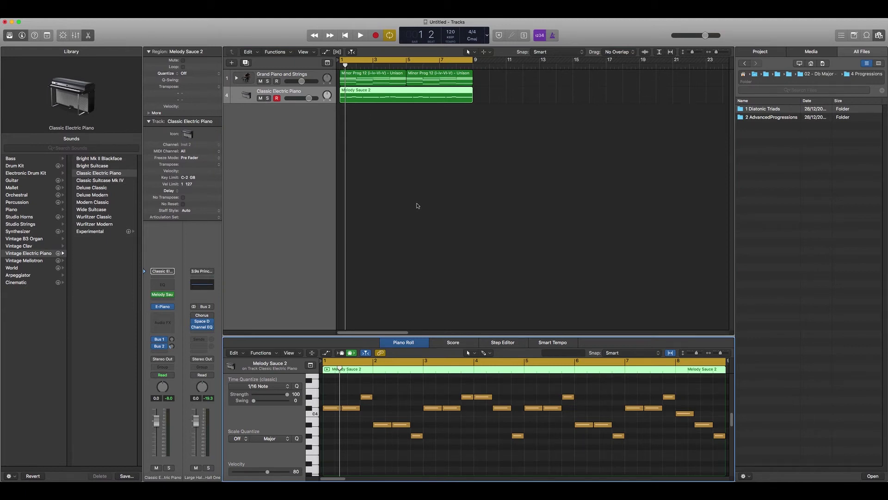
left_click_drag(498, 332, 498, 309)
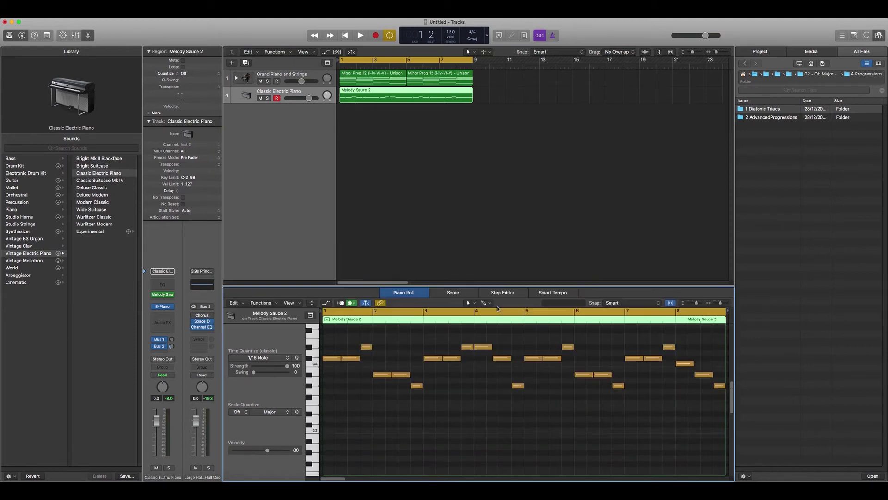
left_click(879, 36)
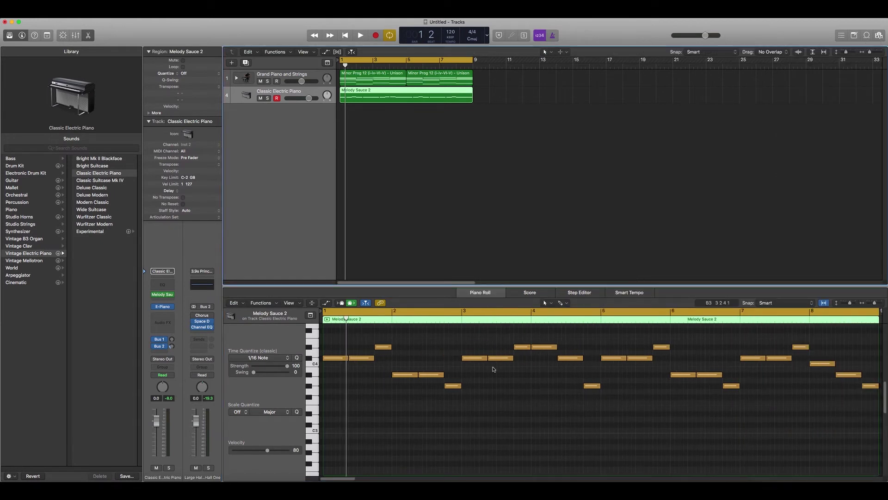
left_click_drag(599, 285, 874, 279)
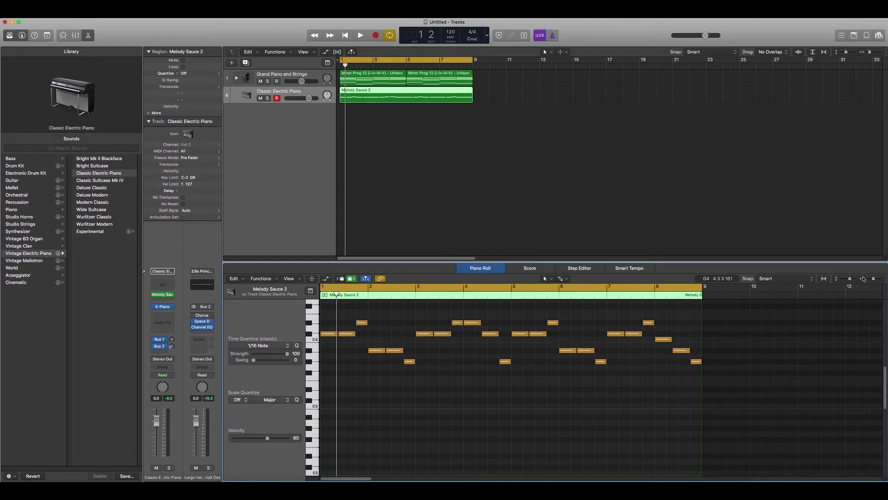
Step: During playback, raise the Classic Electric Piano's Bus 1 send and insert a Stereo Delay with left and right output mix at 20%
key("space")
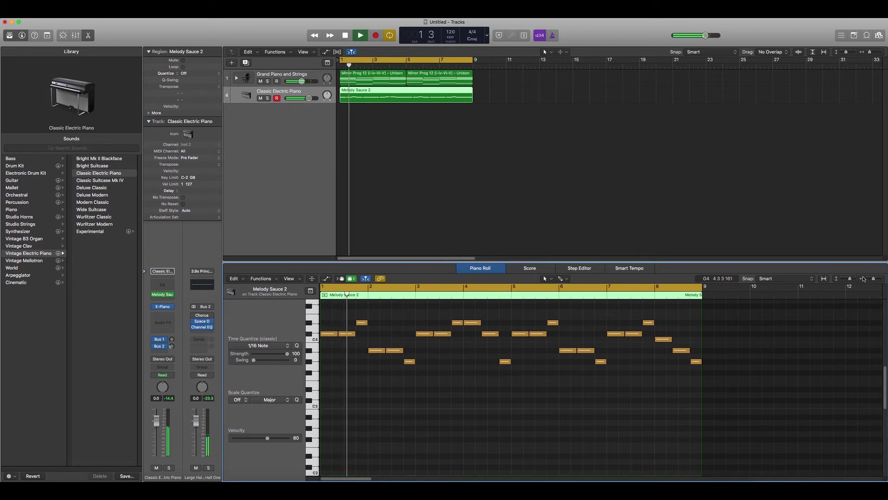
left_click_drag(172, 339, 172, 332)
left_click(172, 332)
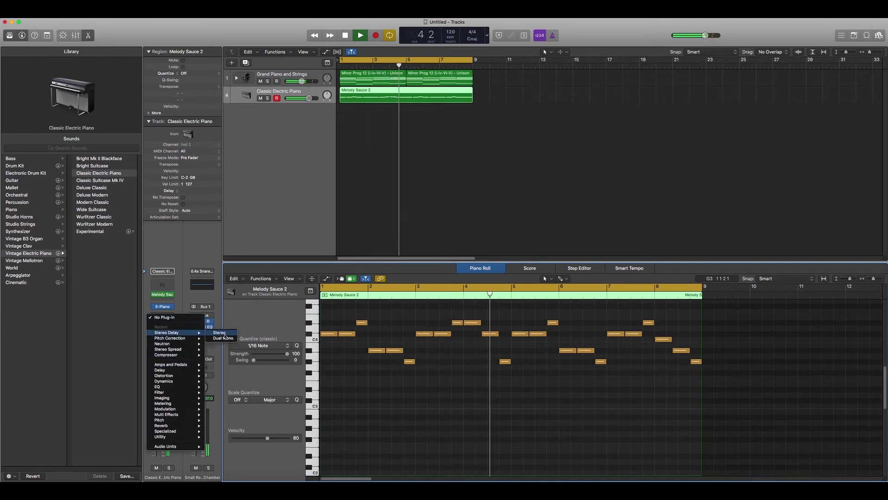
left_click(204, 304)
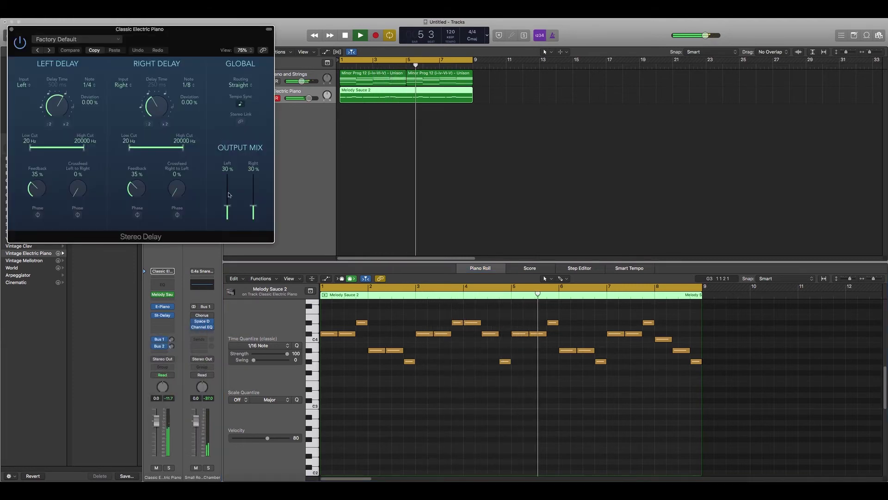
left_click_drag(230, 213, 229, 215)
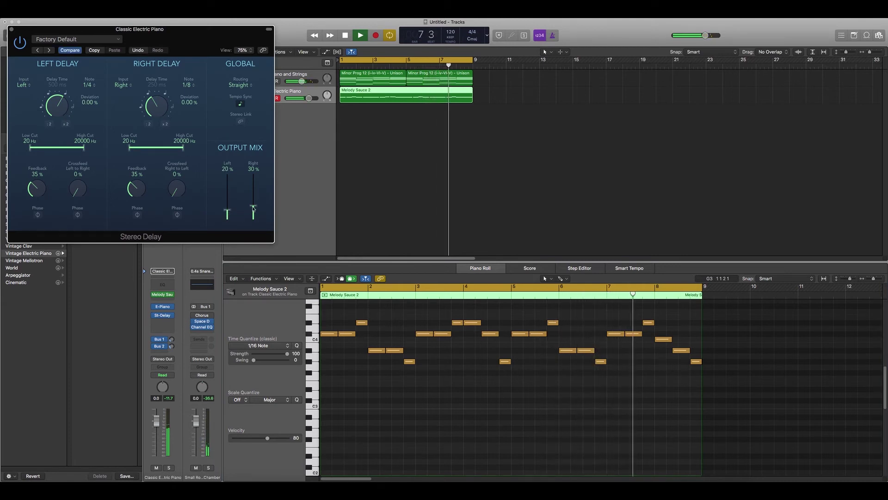
left_click_drag(253, 206, 253, 212)
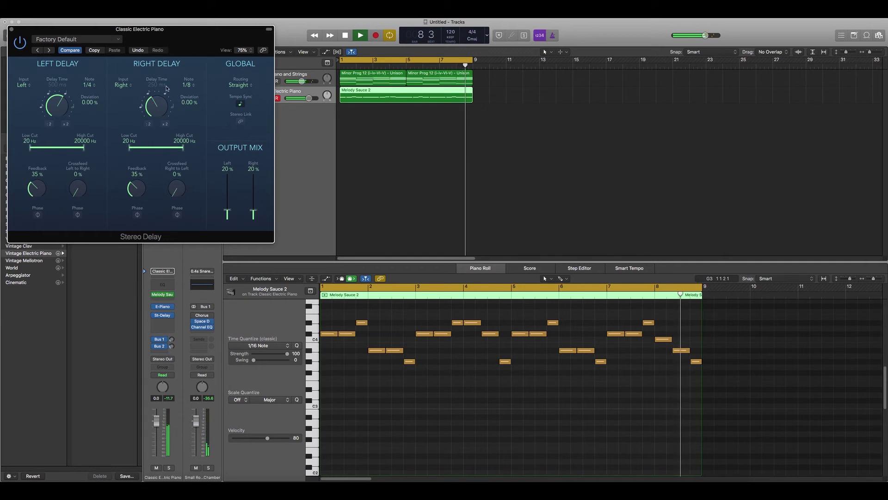
key("space")
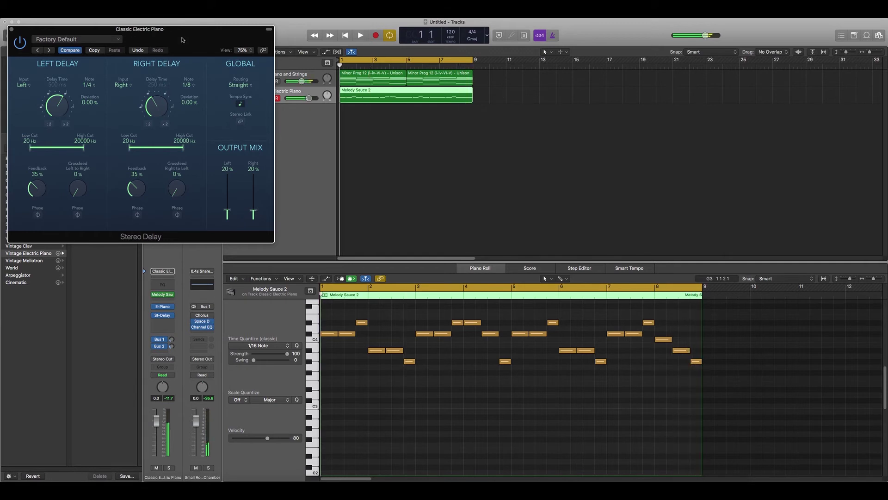
Step: Play the end of the melody with cycling off and raise the note at the start of bar 8 by one semitone
left_click(633, 295)
left_click(572, 300)
key("space")
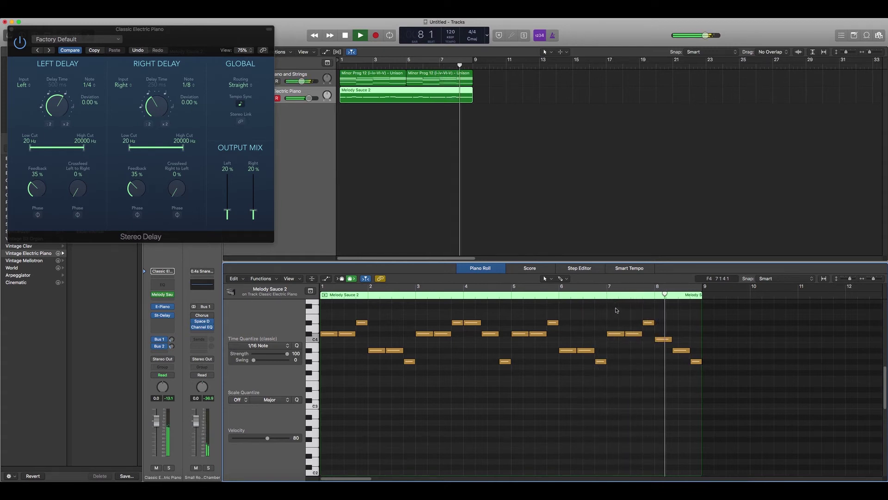
left_click_drag(661, 343, 661, 337)
double_click(599, 295)
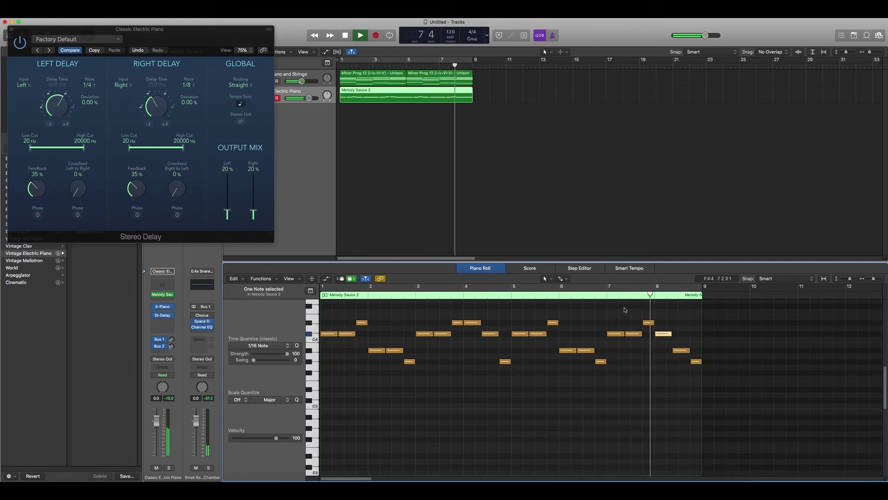
Step: Raise the second note of bar 8 by one semitone and audition the melody's ending
key("space")
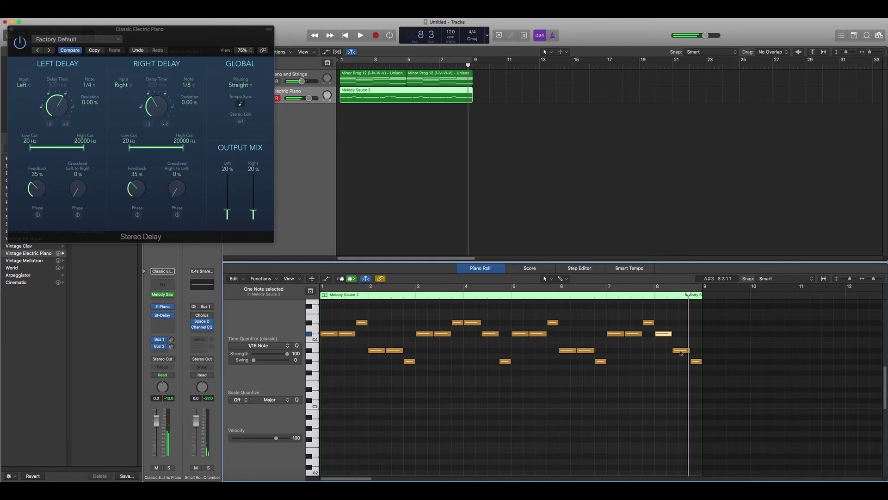
left_click_drag(681, 350, 680, 344)
key("space")
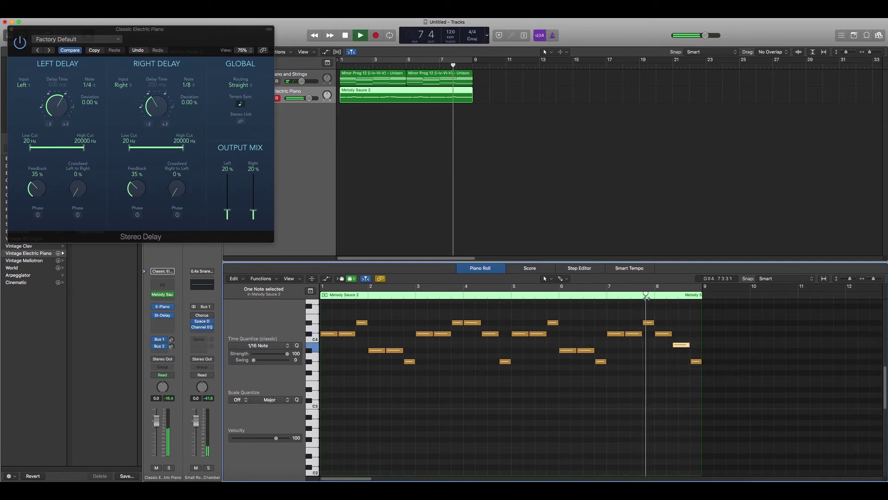
key("space")
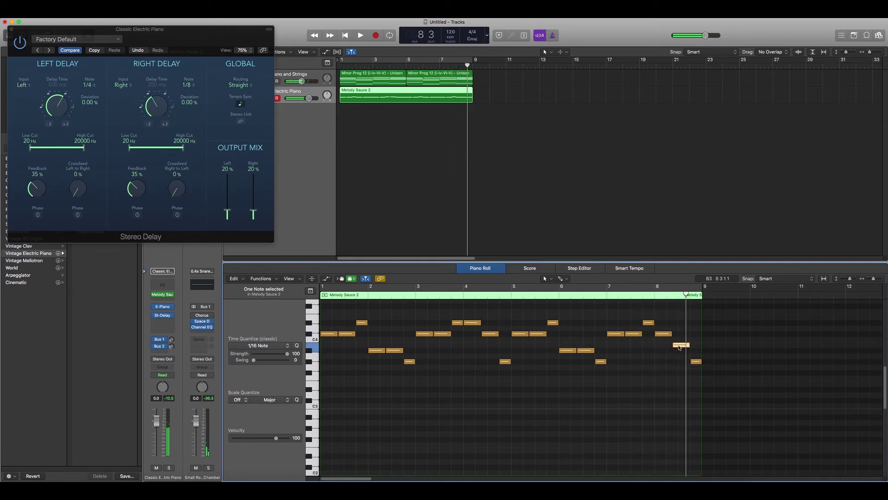
Step: Shift bar 8's second note slightly later, try it two semitones lower, and raise it one semitone, auditioning the ending after each change
left_click_drag(680, 345, 682, 360)
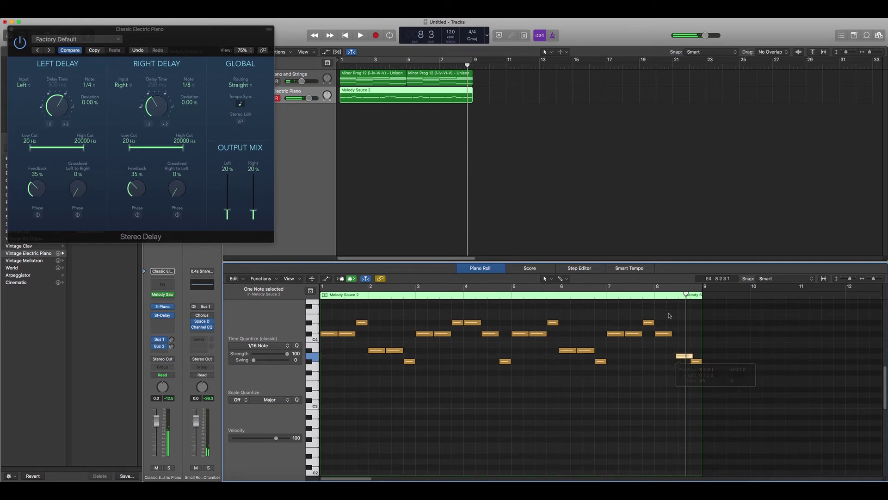
key("space")
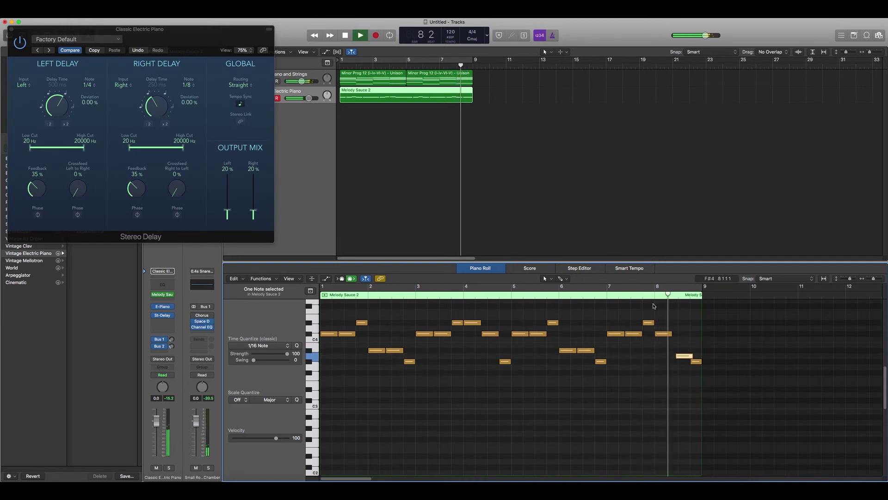
key("space")
left_click_drag(685, 356, 686, 351)
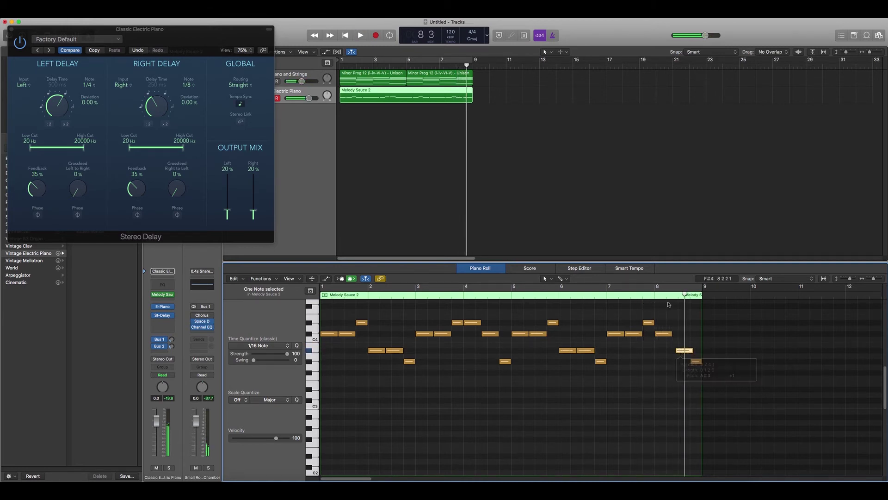
left_click(632, 296)
key("space")
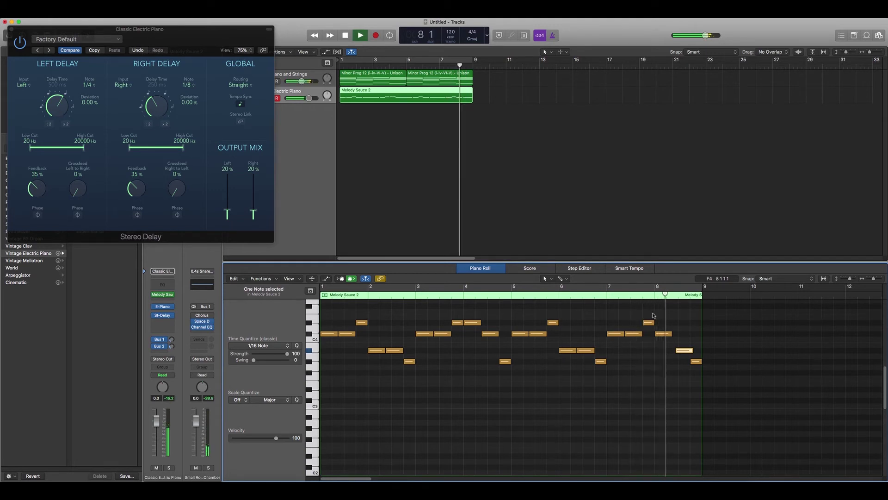
key("space")
Step: Lower bar 8's first note to C4, keep its start on the bar line, extend its end to the next note, and audition the ending
left_click_drag(663, 333, 667, 341)
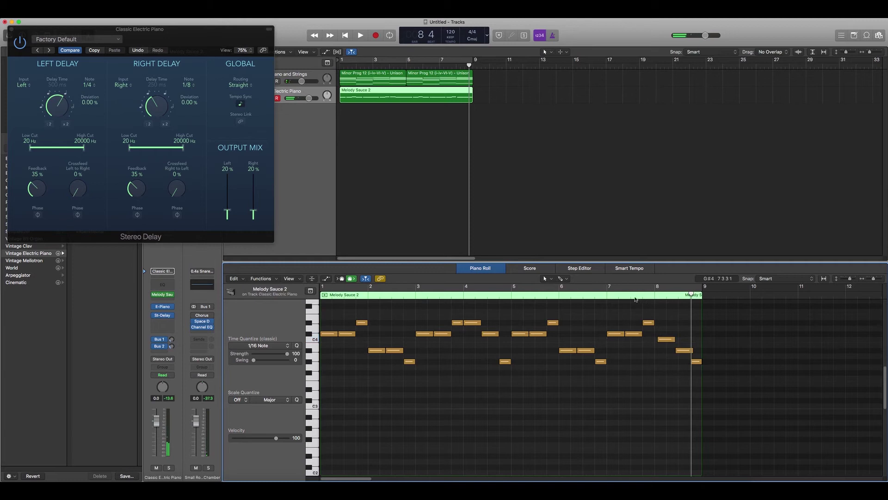
key("space")
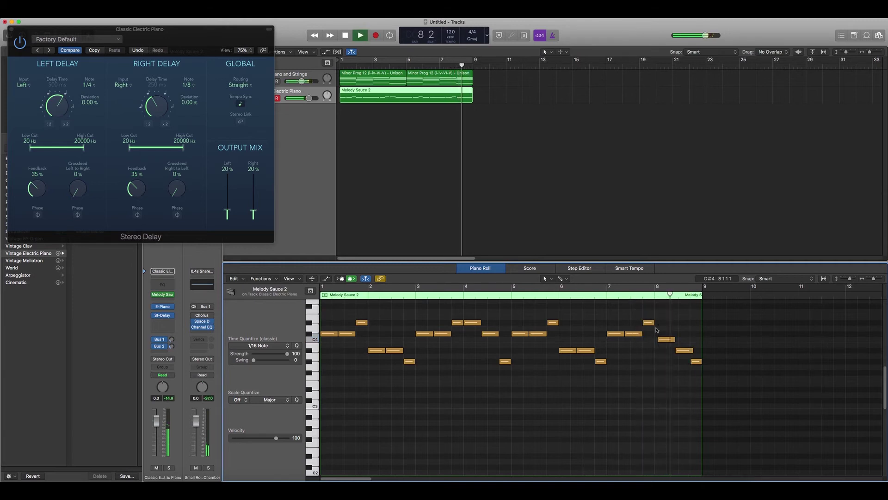
key("space")
left_click(664, 339)
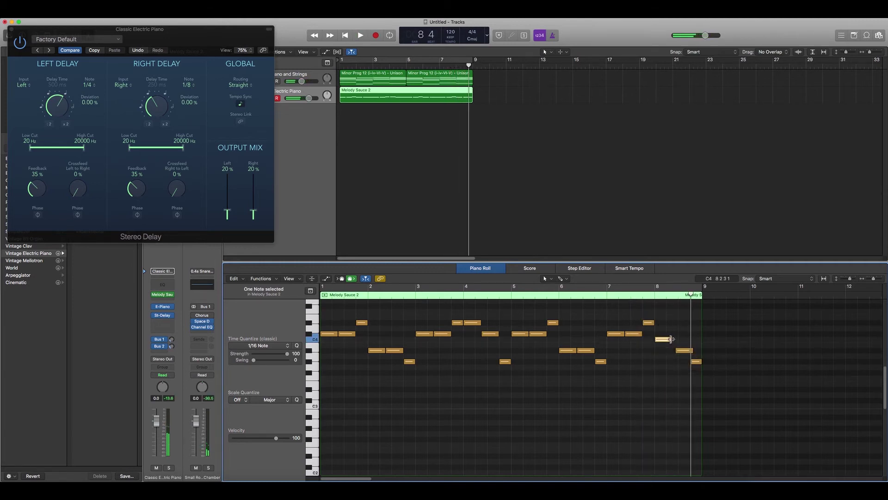
left_click_drag(670, 339, 674, 339)
key("space")
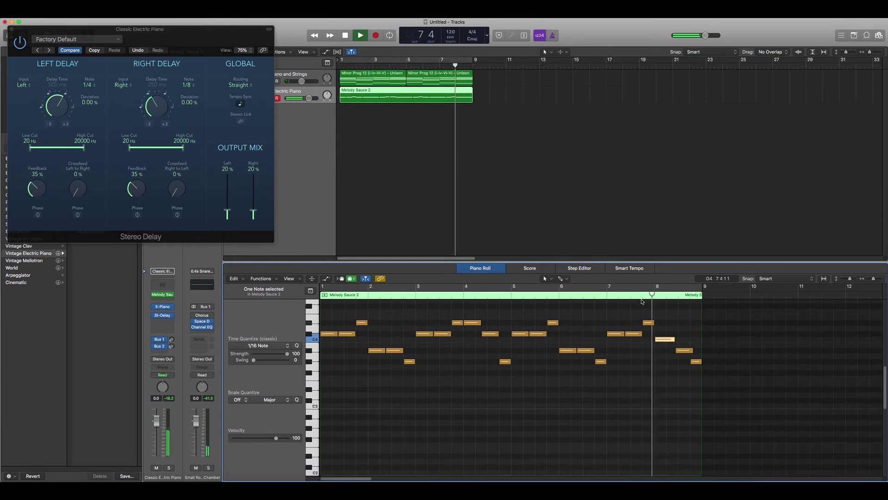
key("space")
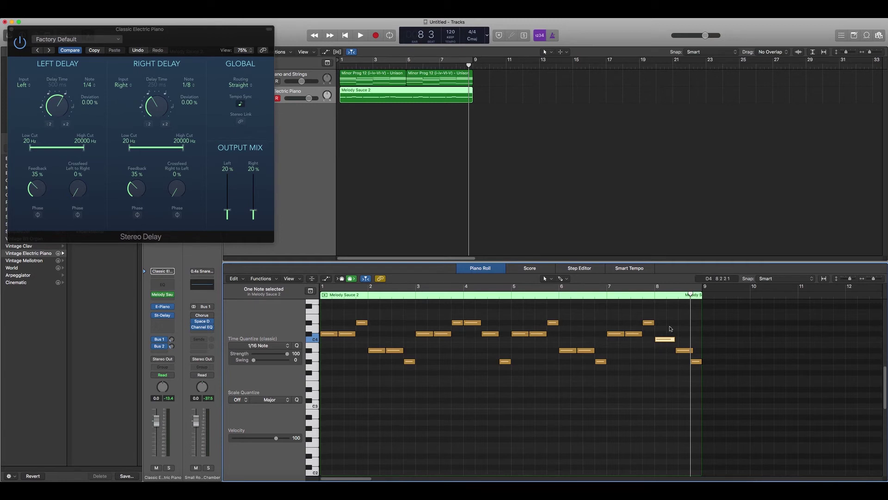
left_click(637, 295)
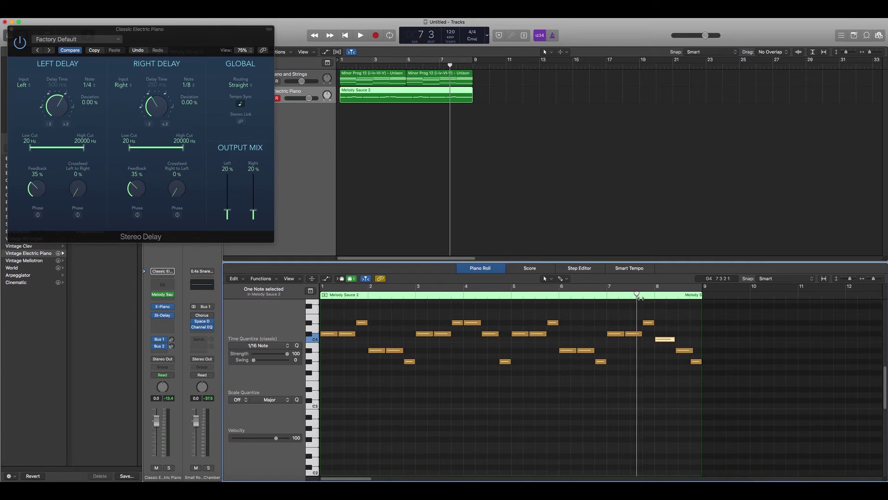
key("space")
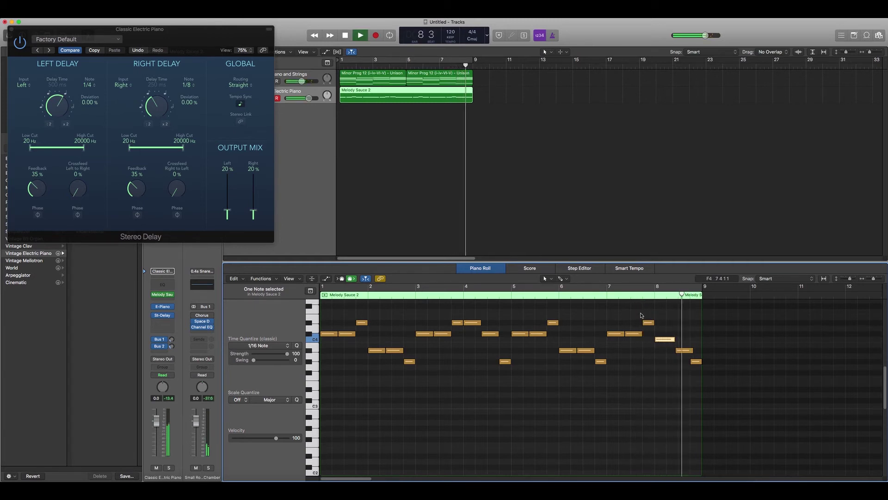
key("space")
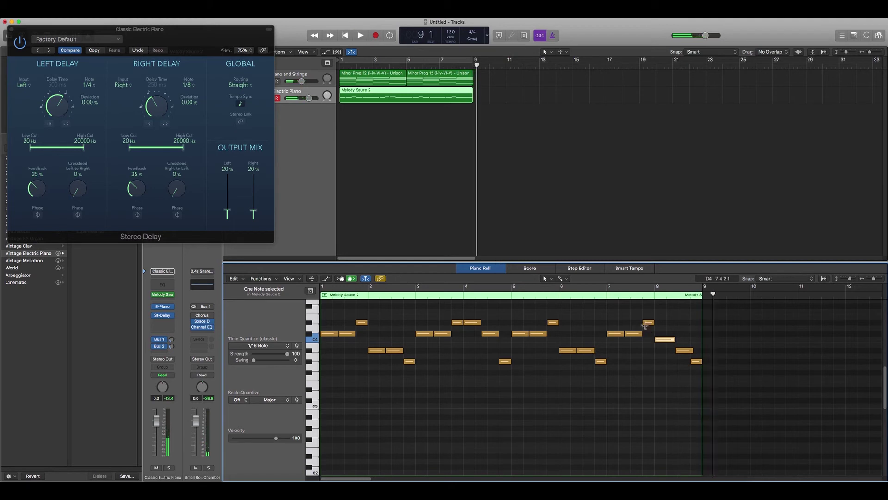
Step: Shorten bar 8's second note so it ends before the final note, and replay the ending
left_click_drag(693, 351, 690, 352)
left_click(643, 295)
key("space")
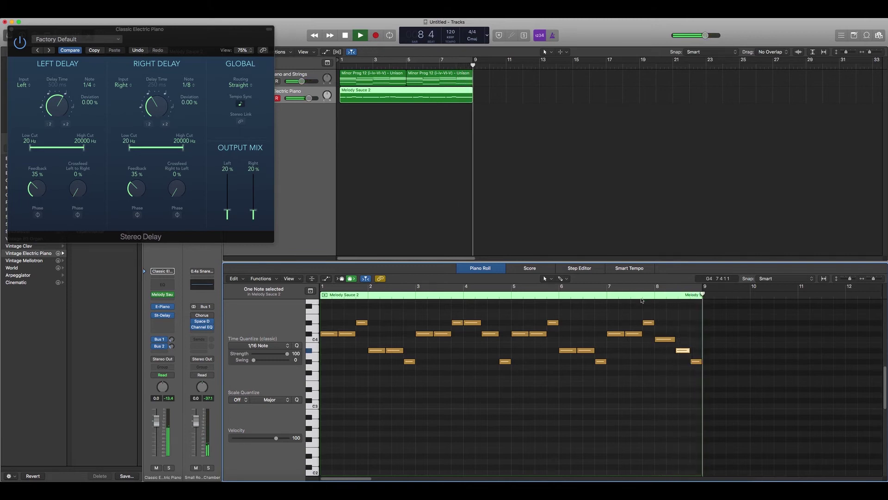
key("space")
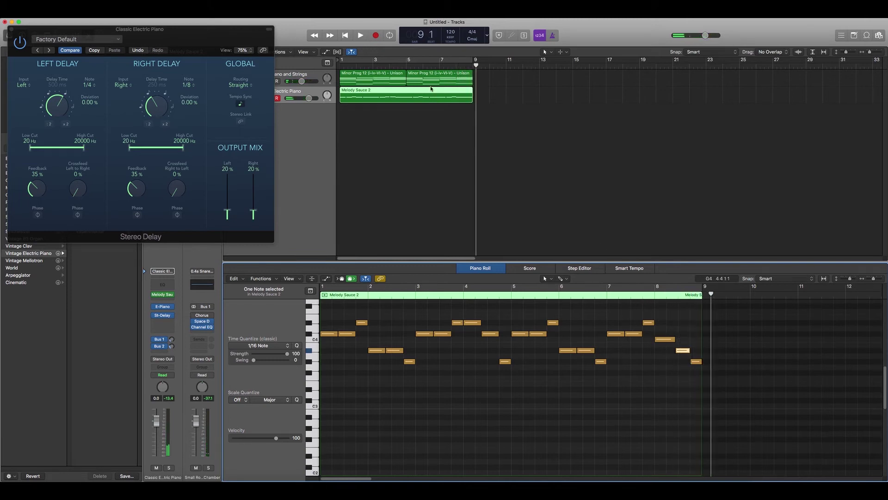
Step: Turn cycling back on for bars 1 to 8, play the full arrangement, and close the Stereo Delay window
left_click(399, 62)
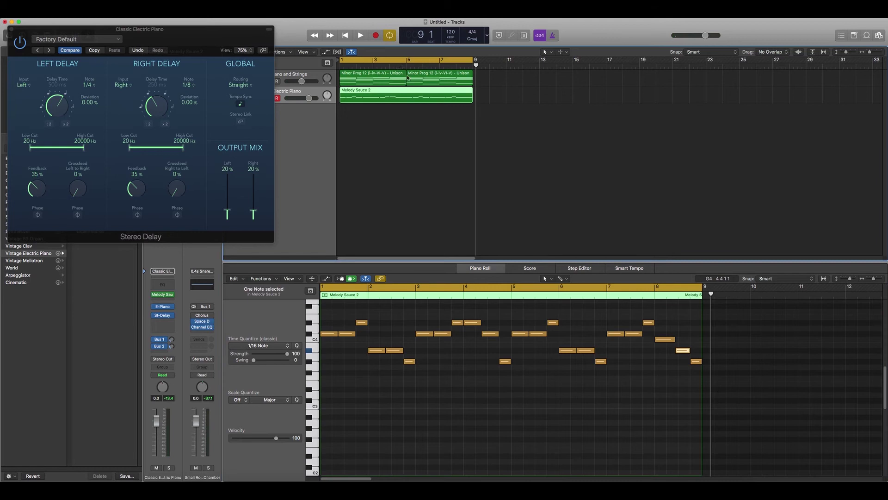
key("space")
left_click(12, 29)
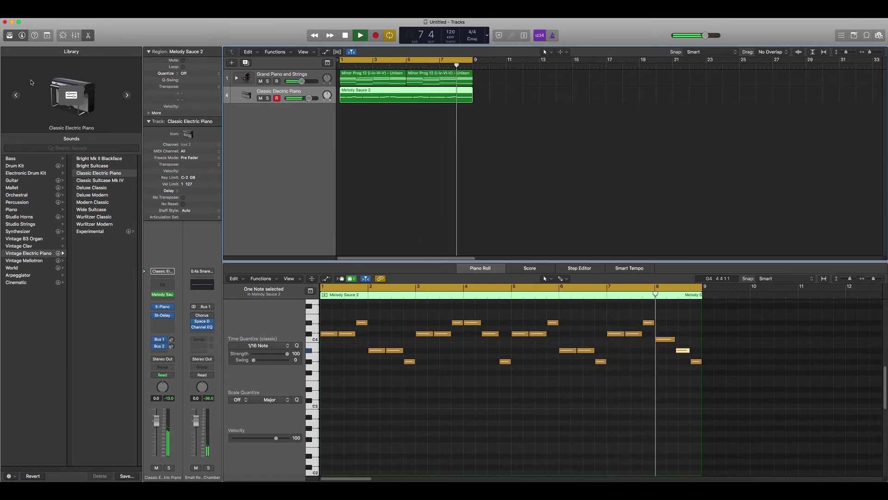
key("space")
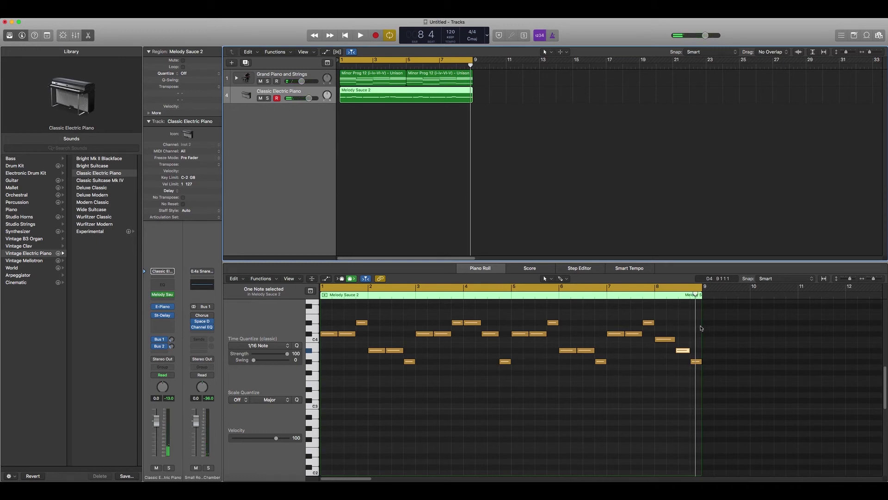
Step: Trim the Melody Sauce 2 region to four bars, copy it to bar 5, and play the result
left_click_drag(703, 326, 508, 329)
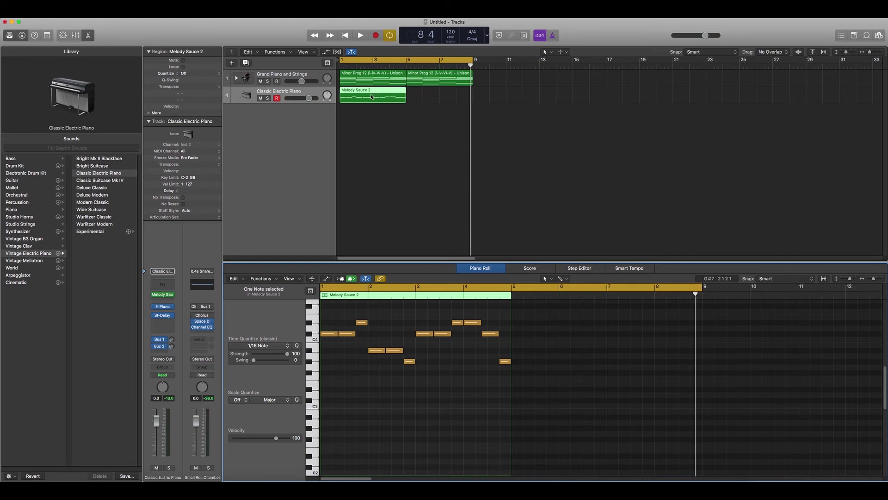
left_click_drag(371, 97, 438, 97)
key("space")
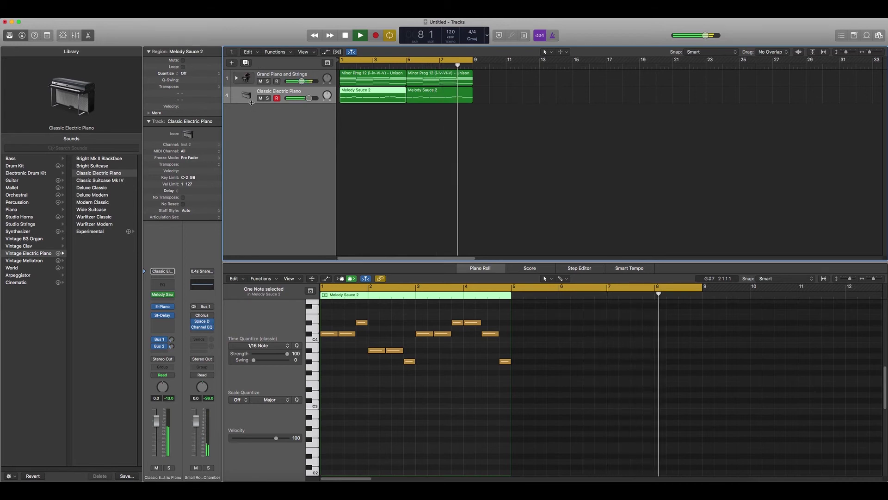
key("space")
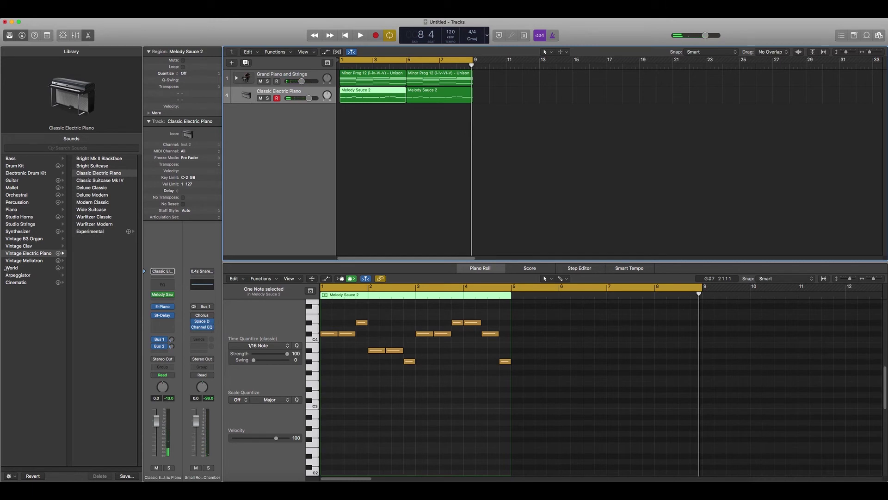
Step: Change the Grand Piano and Strings chord track to the Grand Piano with Pad & Choir patch and duplicate the track
left_click(40, 232)
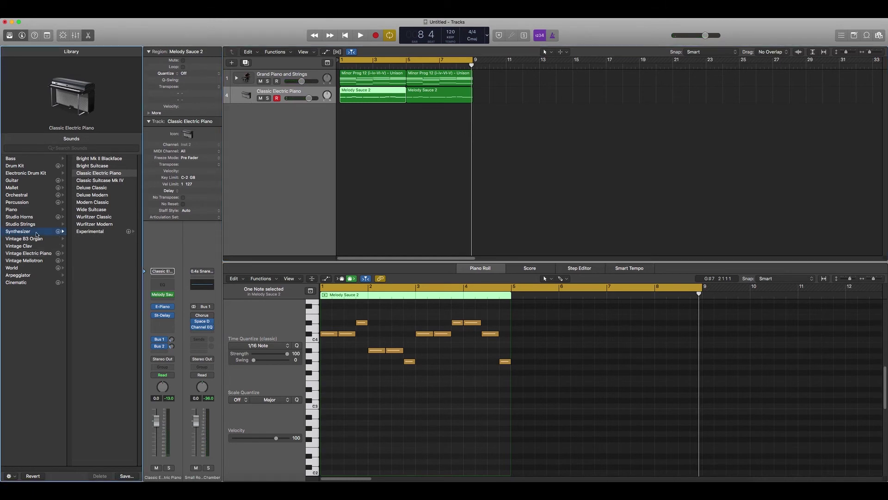
left_click(274, 76)
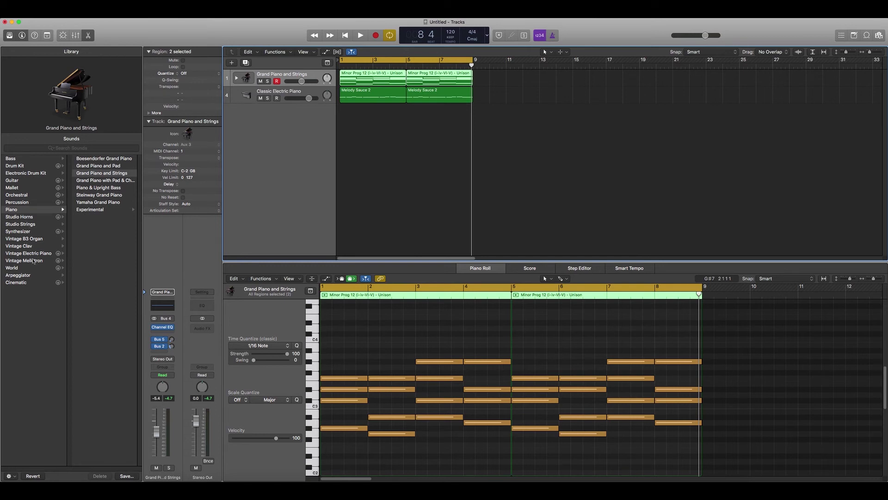
left_click(93, 196)
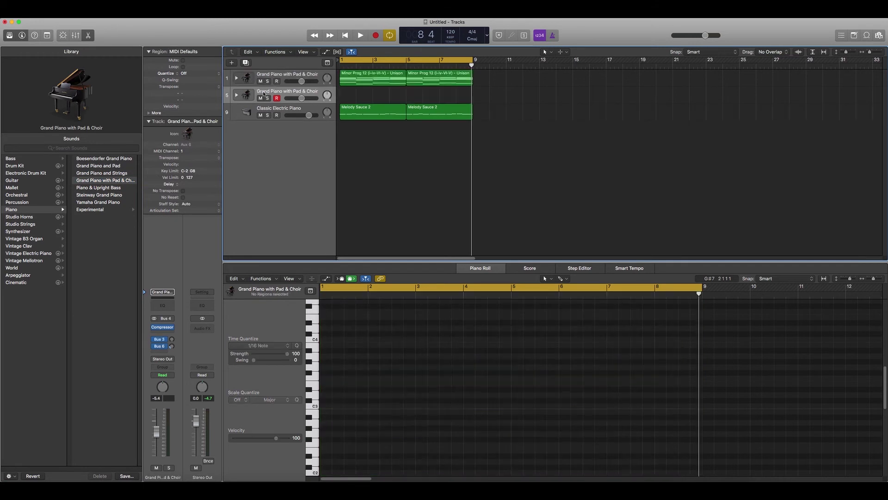
Step: Put the duplicate track below Classic Electric Piano, load the Steinway Grand Piano patch, and insert Melody Sauce as its MIDI effect
left_click(102, 197)
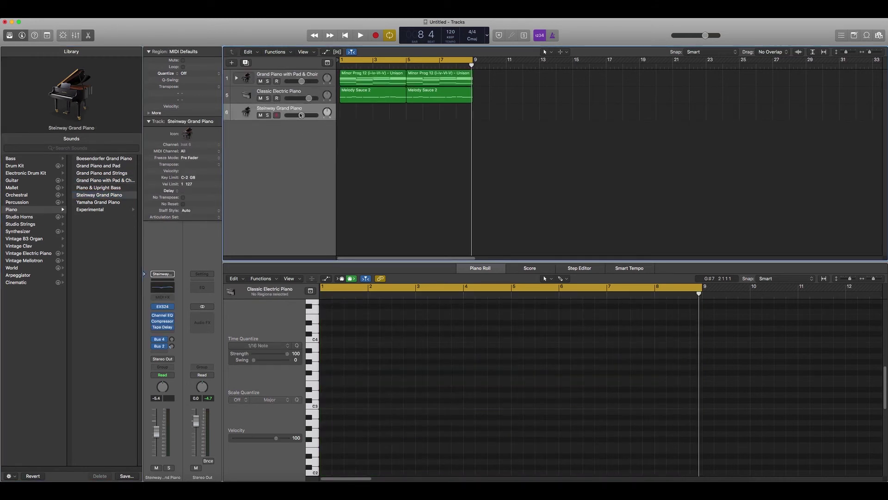
left_click(171, 297)
mouse_move(187, 366)
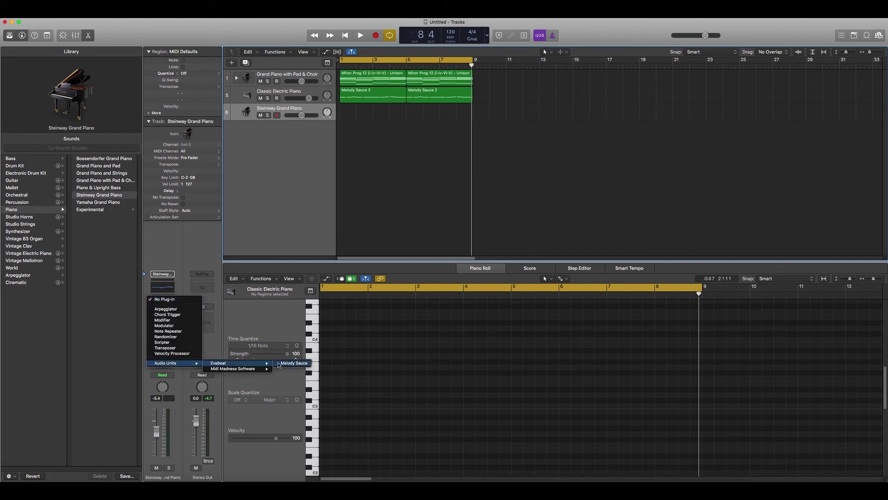
left_click(300, 364)
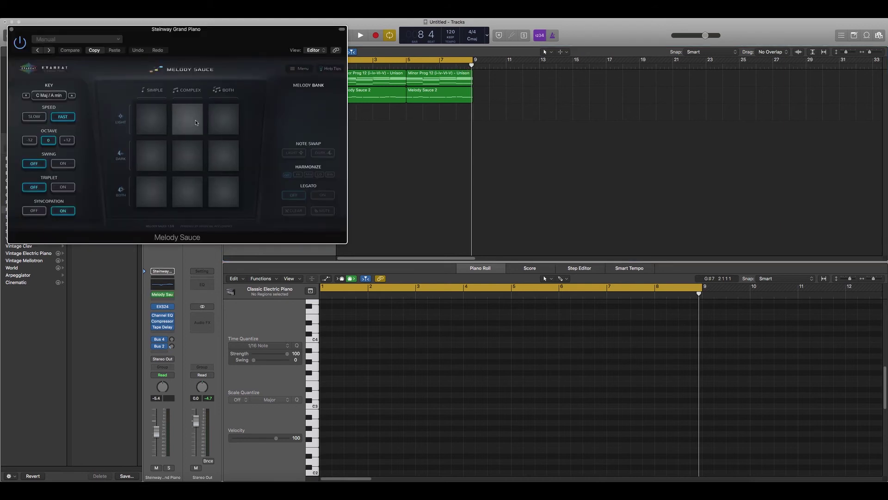
Step: Generate a light complex melody in Melody Sauce and set the key to Db Maj / Bb min
left_click(197, 122)
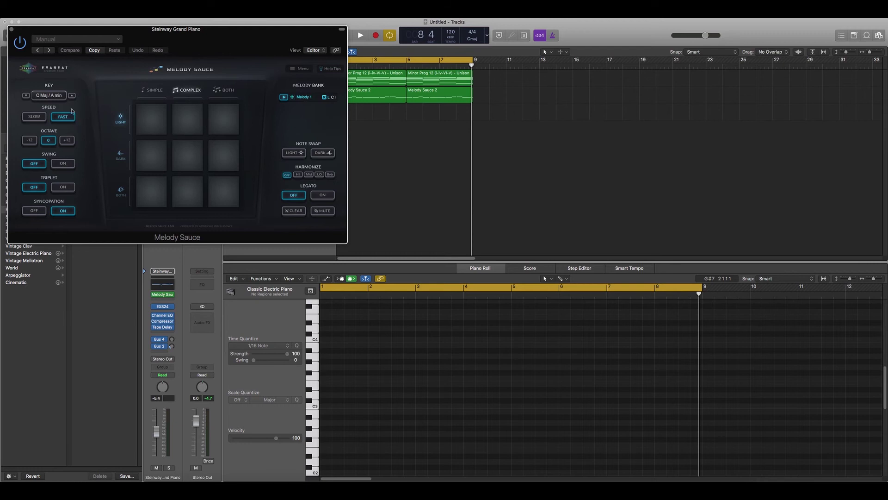
left_click(53, 95)
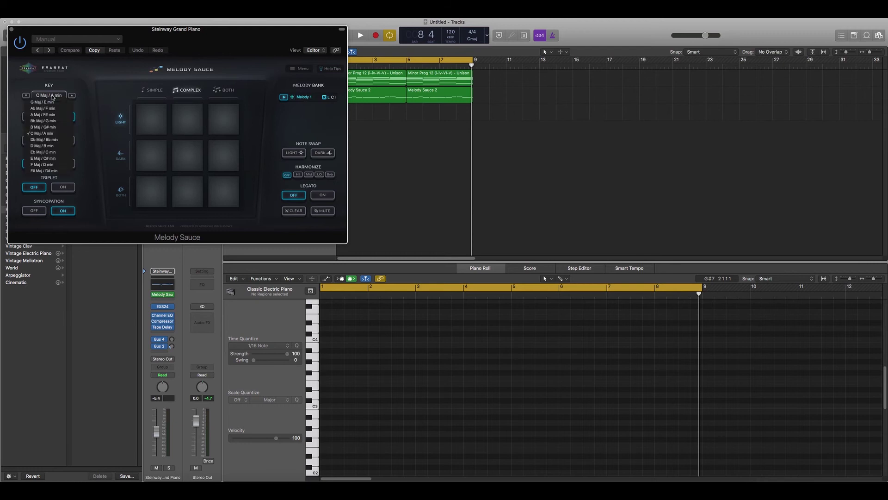
left_click(39, 141)
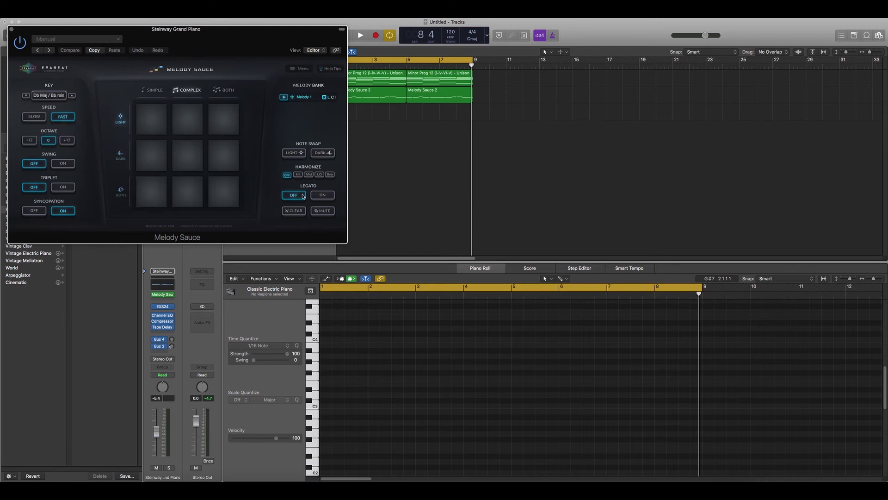
Step: Generate more complex melodies in Melody Sauce, trying light and dark variations, and audition each over the chords and electric piano
key("space")
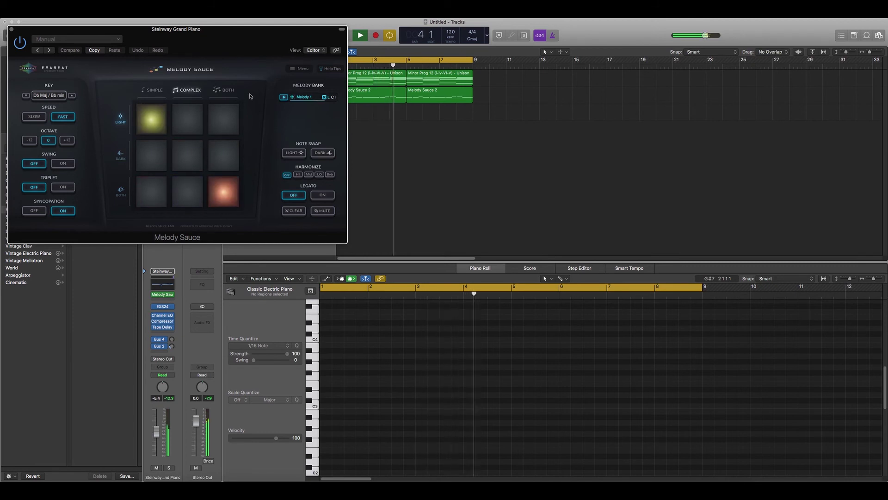
key("space")
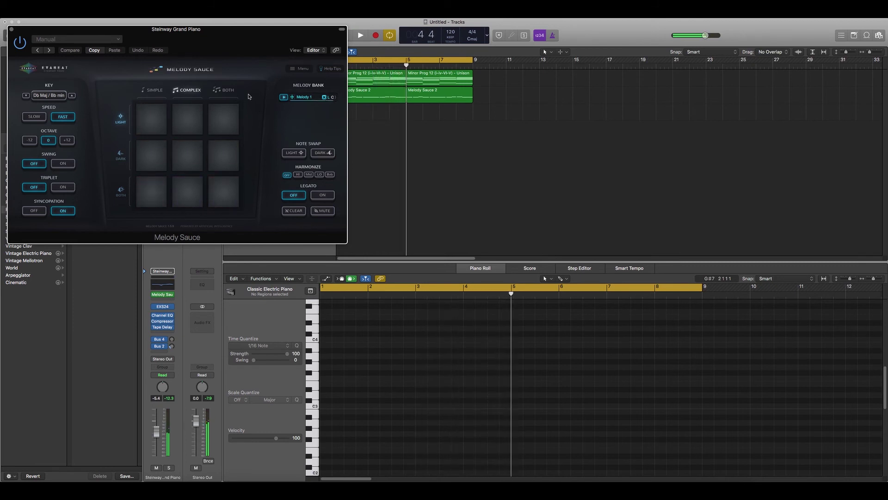
key("space")
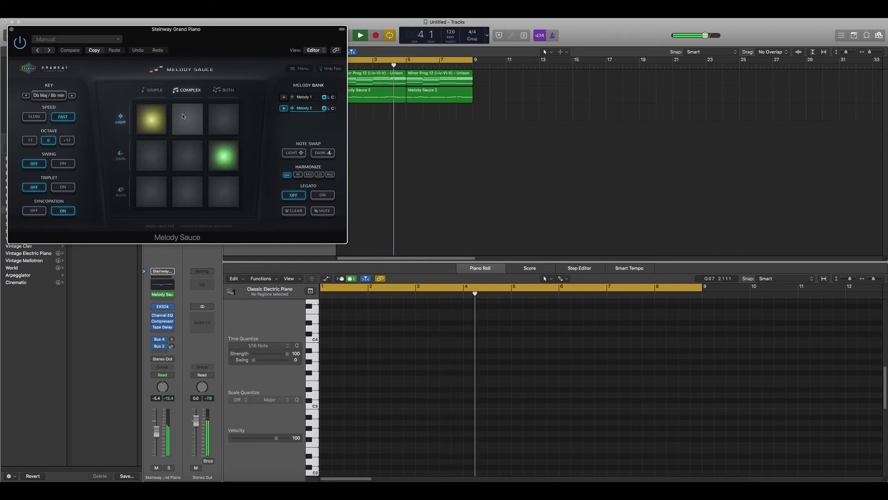
key("space")
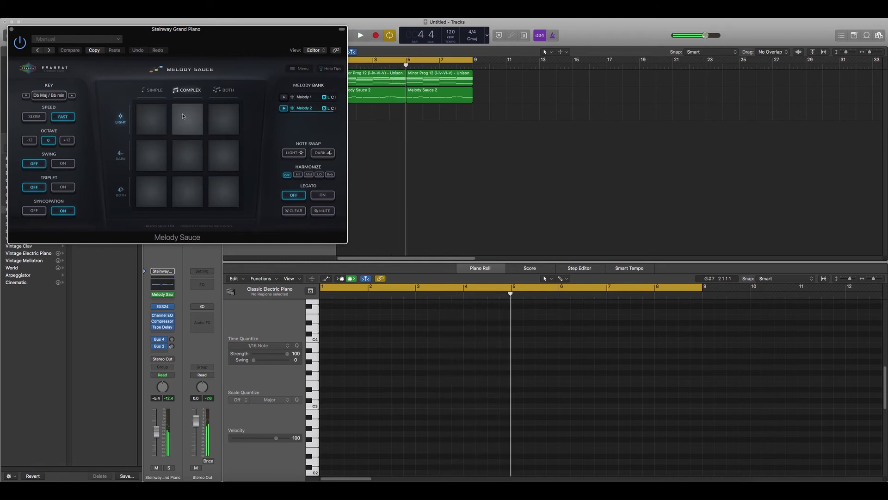
left_click(182, 114)
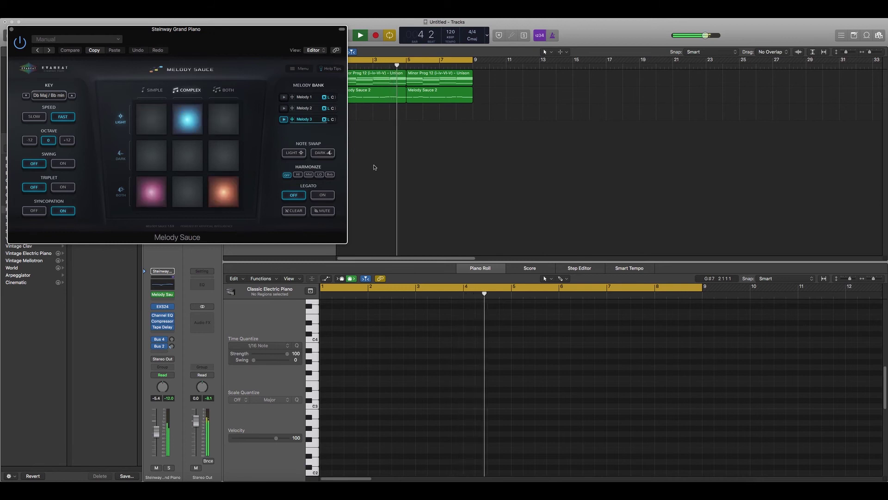
key("space")
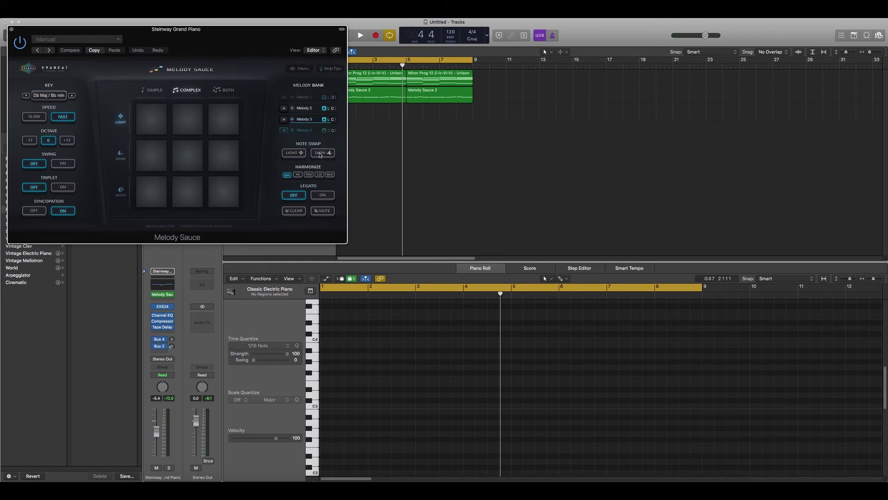
key("space")
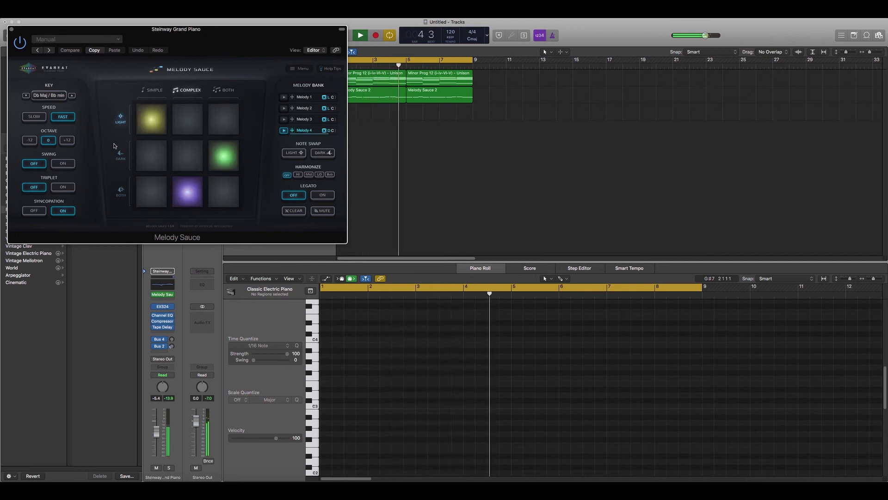
Step: Raise the Melody Sauce octave to +12 and generate a light melody of the Both complexity type over the playing chords
key("space")
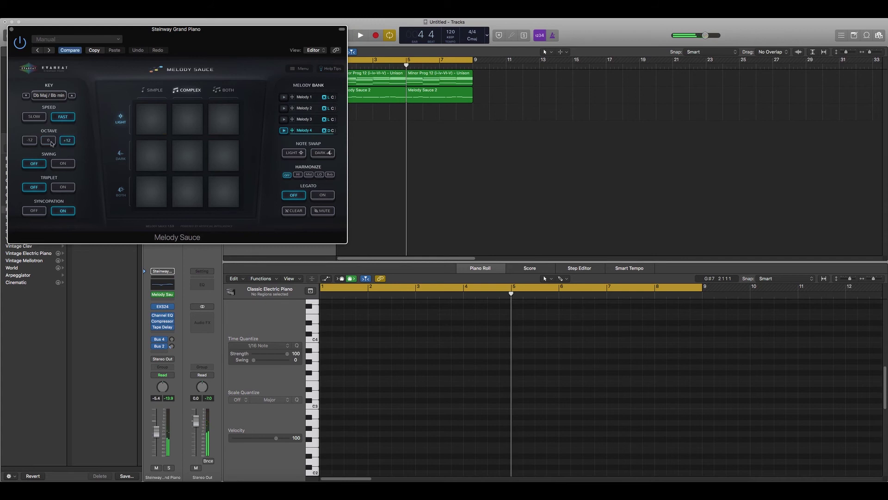
key("space")
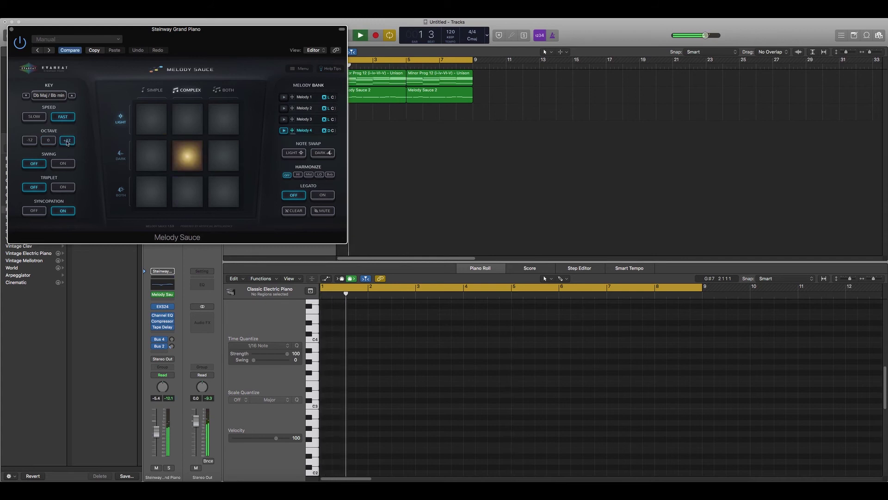
left_click(223, 121)
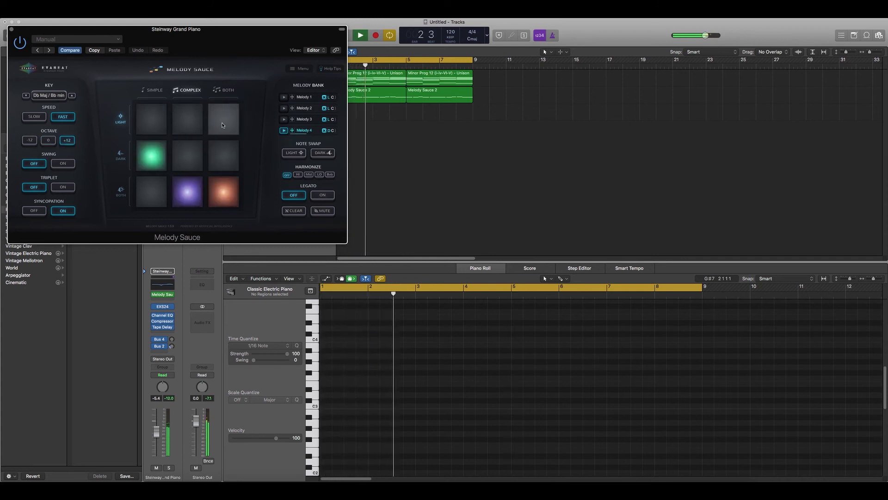
key("Return")
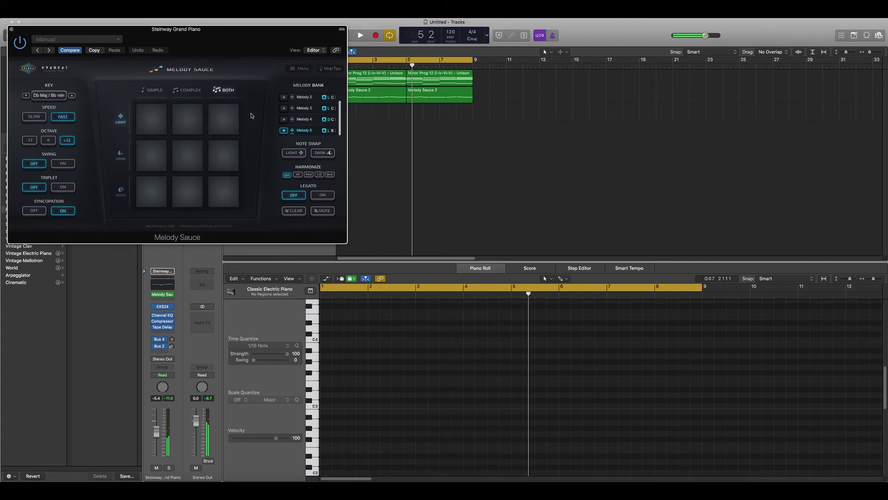
Step: Place Melody 5 from the Melody Bank at bar 1 of the Steinway Grand Piano track and copy the region to bar 5
left_click_drag(273, 48, 265, 212)
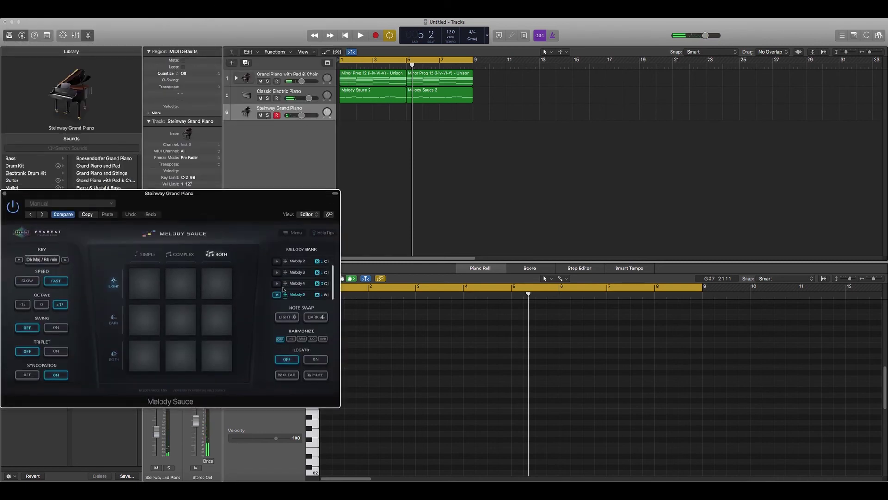
left_click_drag(287, 296, 359, 112)
left_click(501, 178)
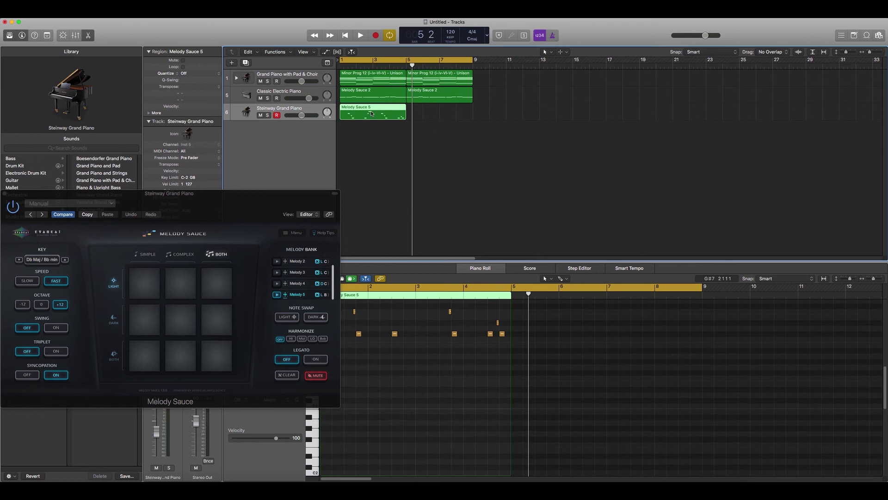
left_click_drag(371, 113, 438, 112)
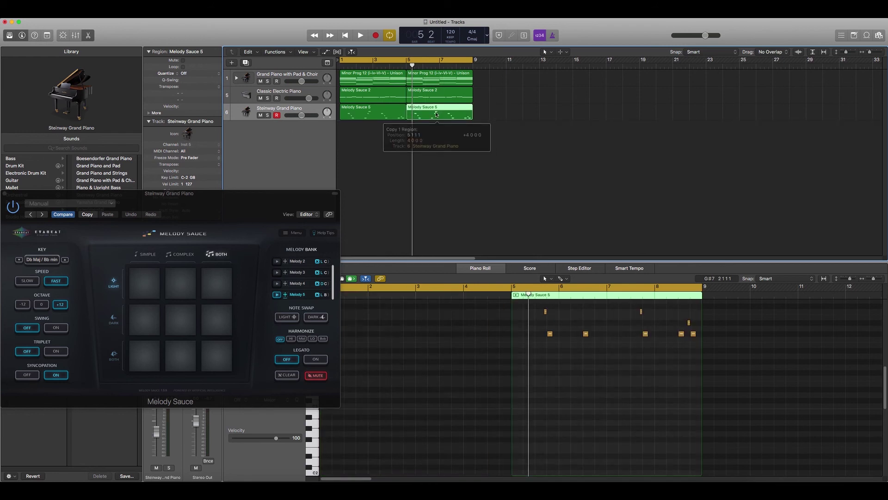
Step: Play the arrangement from bar 1 while setting the Steinway Grand Piano volume to -5.6 and raising its Bus 4 reverb send
left_click(353, 118)
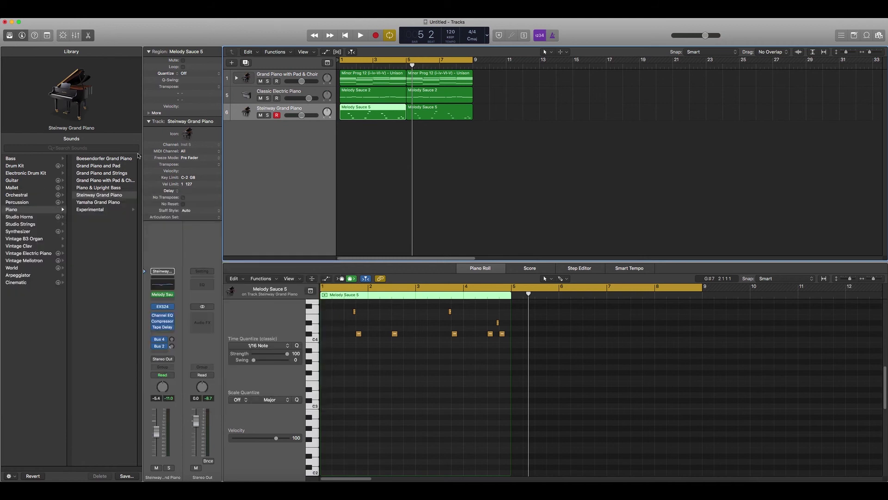
left_click(335, 65)
key("space")
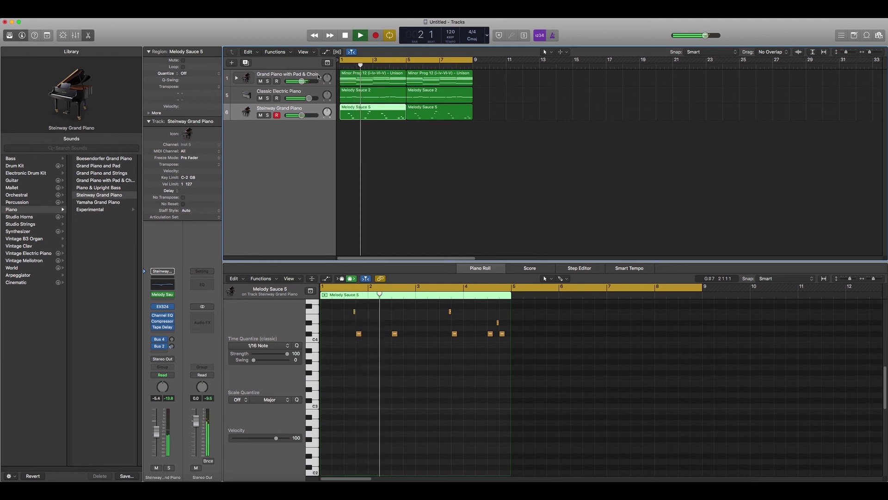
left_click(301, 115)
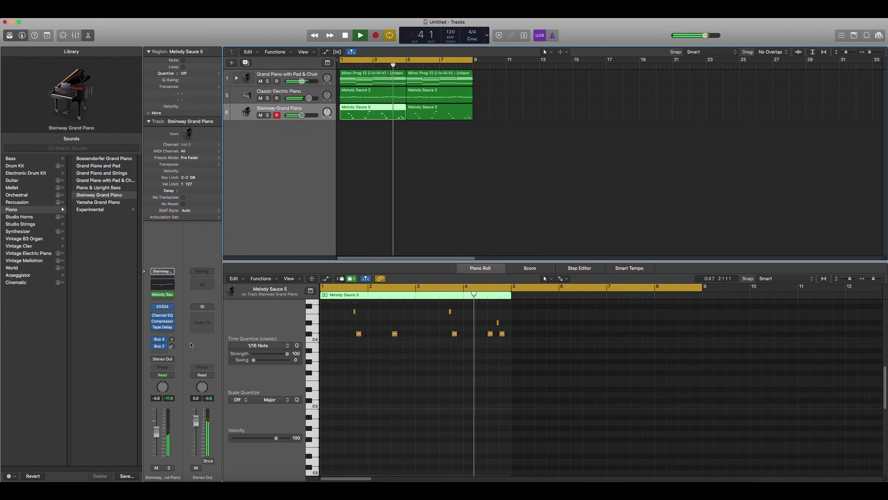
left_click(171, 338)
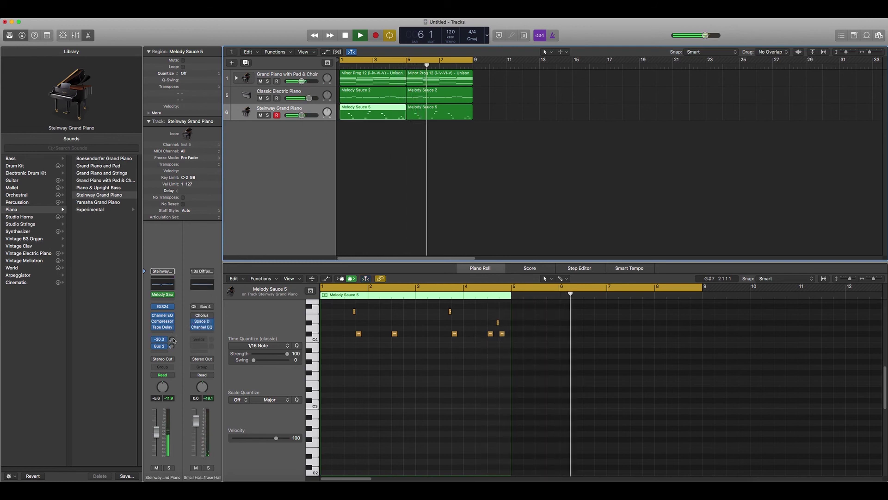
key("space")
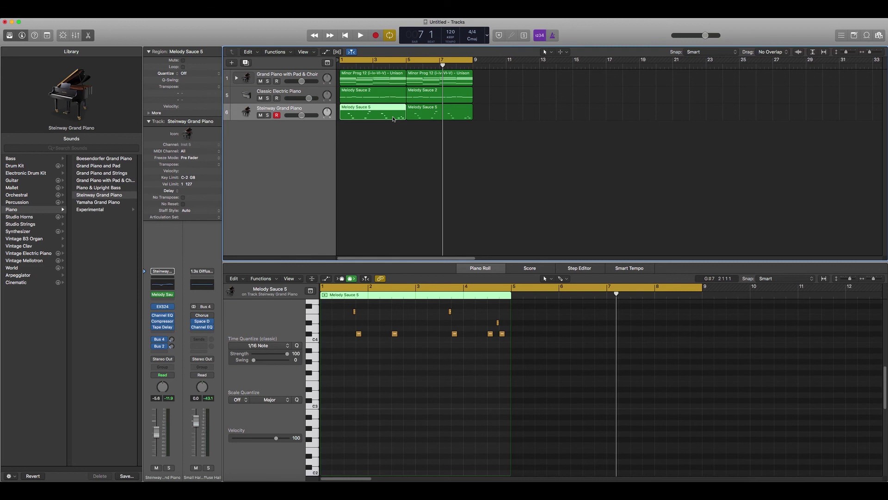
Step: Examine the notes of all three tracks' regions together in the Piano Roll, and return the playhead to bar 1
left_click_drag(425, 144, 373, 128)
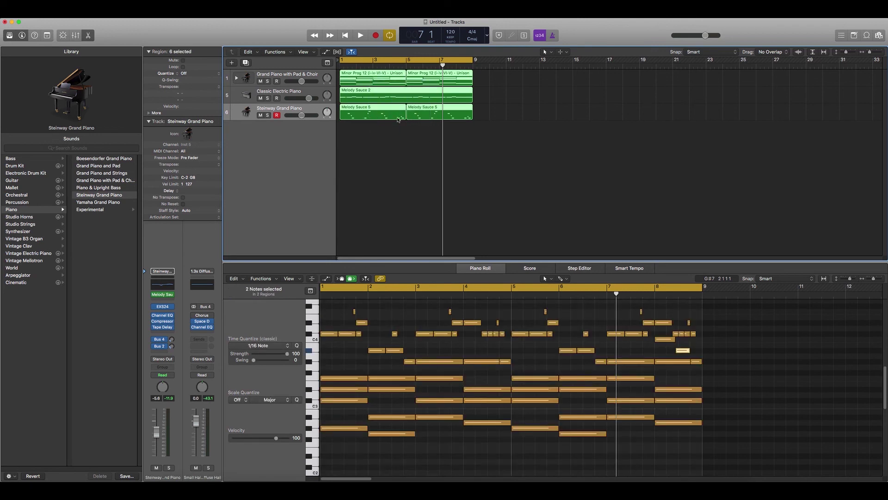
left_click(396, 144)
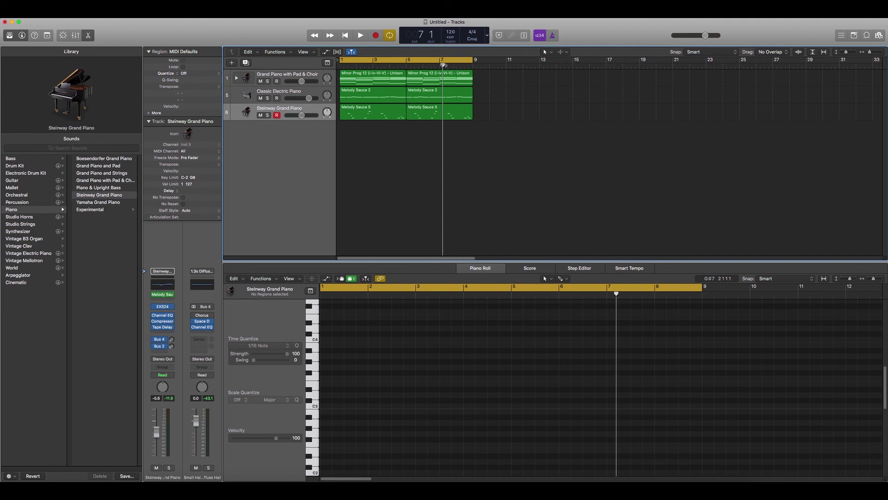
left_click_drag(443, 65, 310, 67)
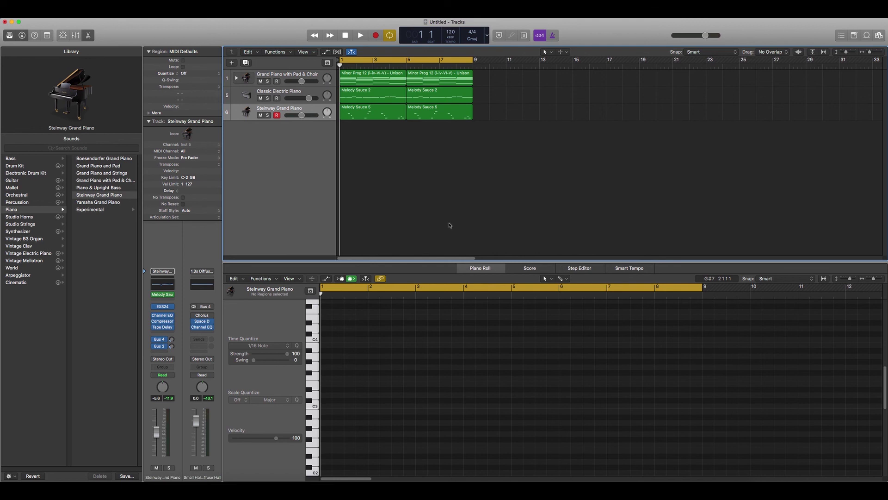